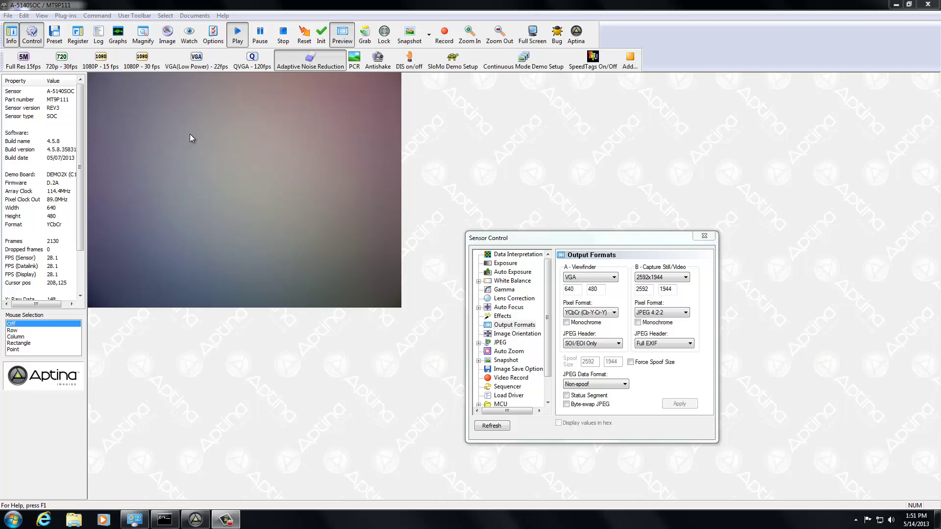
Launch the Demo Headboard Tuning tool and change its EEPROM label from DemoTune to FACTORY
{"action": "left_click", "coordinate": [68, 15]}
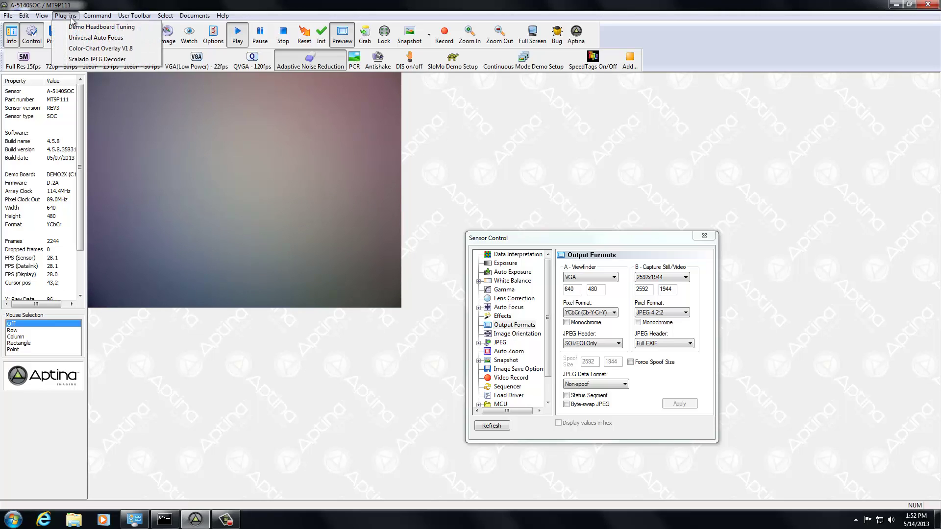
{"action": "left_click", "coordinate": [86, 28]}
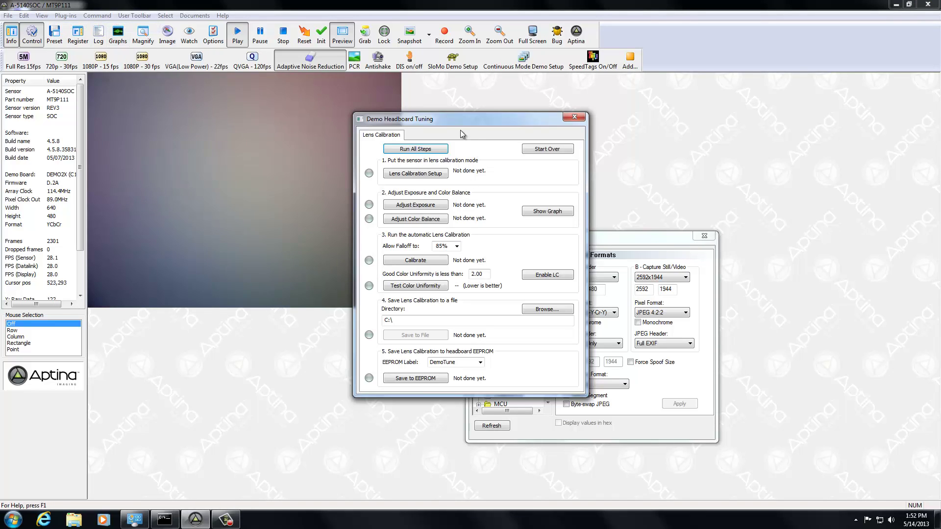
{"action": "left_click_drag", "start_coordinate": [460, 122], "coordinate": [572, 127]}
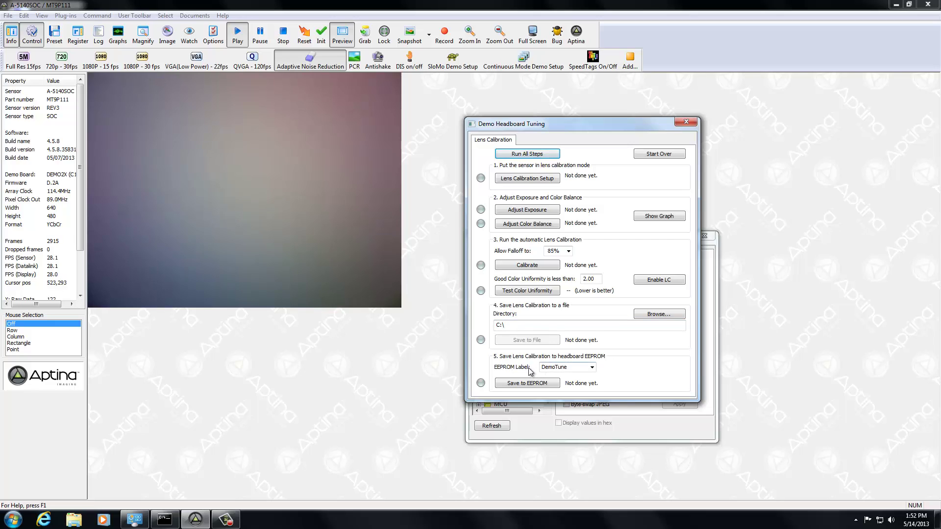
{"action": "double_click", "coordinate": [574, 369]}
{"action": "type", "text": "FACTORY"}
Run all lens calibration steps, zooming the preview out to quarter size while they finish
{"action": "left_click", "coordinate": [539, 155]}
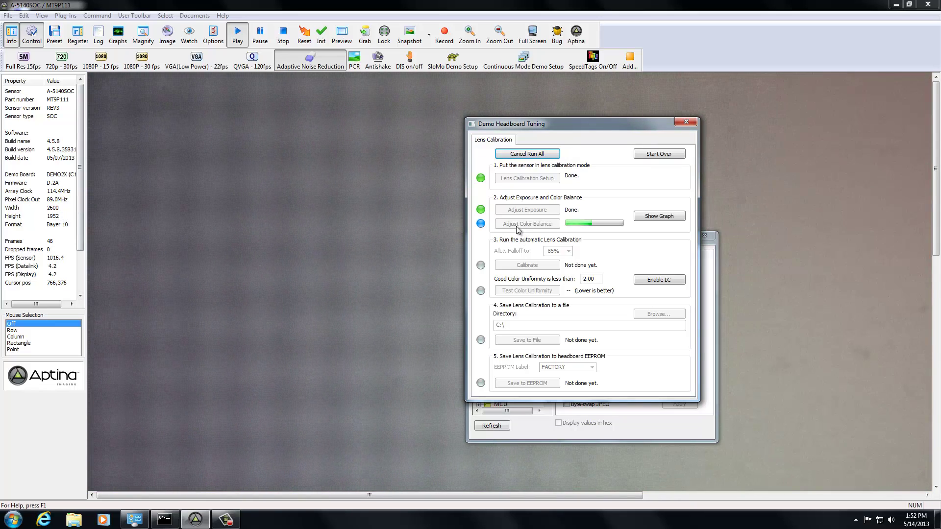
{"action": "left_click", "coordinate": [501, 36]}
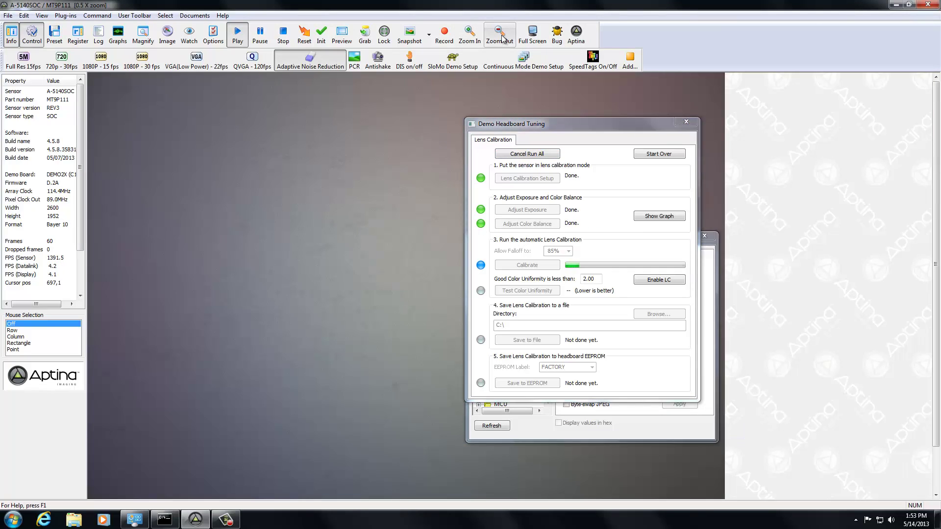
{"action": "left_click", "coordinate": [501, 36]}
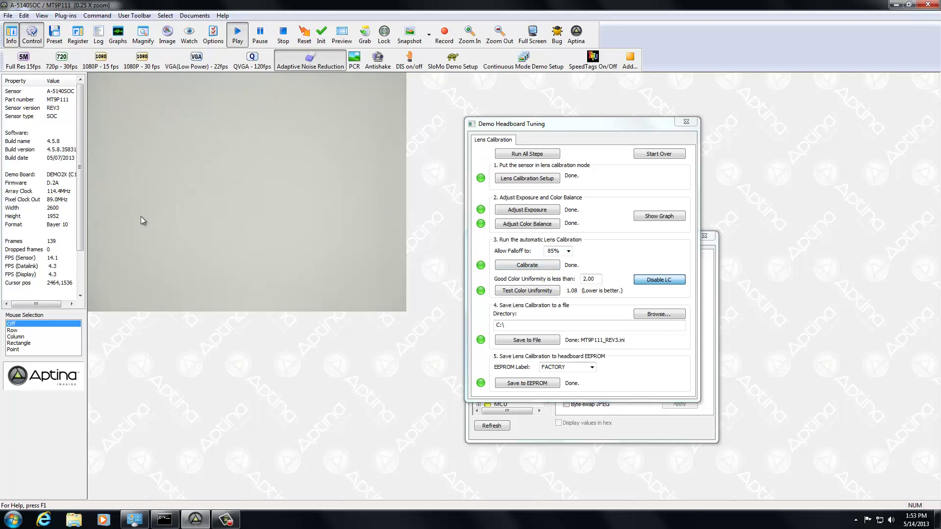
{"action": "left_click", "coordinate": [539, 341]}
{"action": "left_click", "coordinate": [668, 283]}
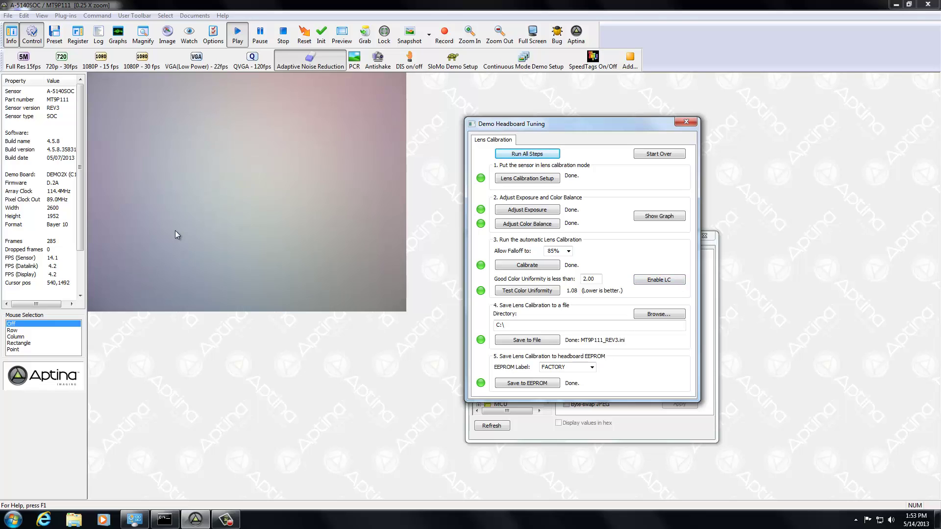
{"action": "left_click", "coordinate": [661, 283]}
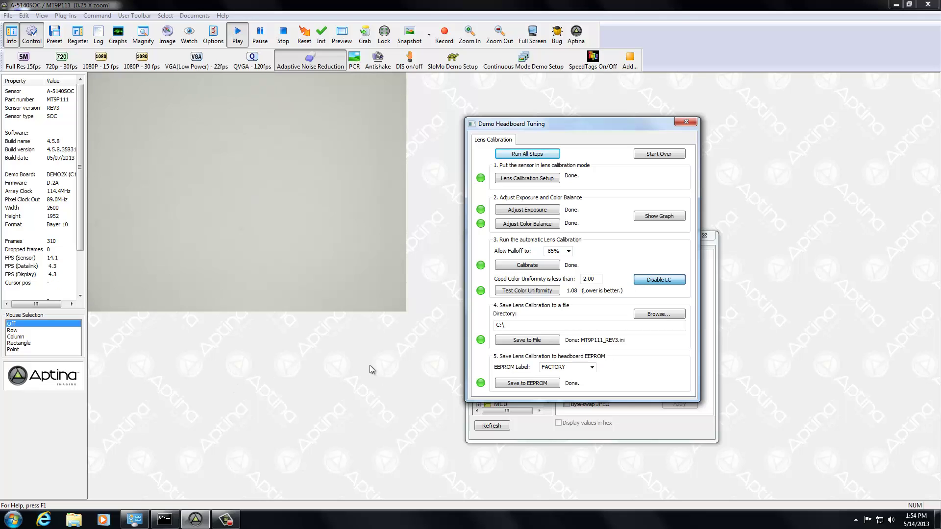
Stop, reset and restart the sensor preview, ending at 0.75x zoom
{"action": "left_click", "coordinate": [284, 34]}
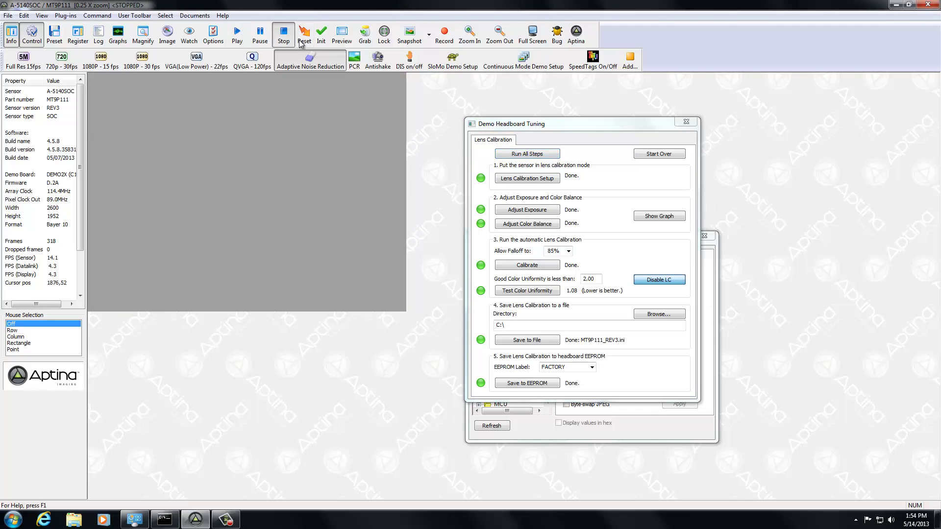
{"action": "left_click", "coordinate": [304, 34]}
{"action": "left_click", "coordinate": [237, 34]}
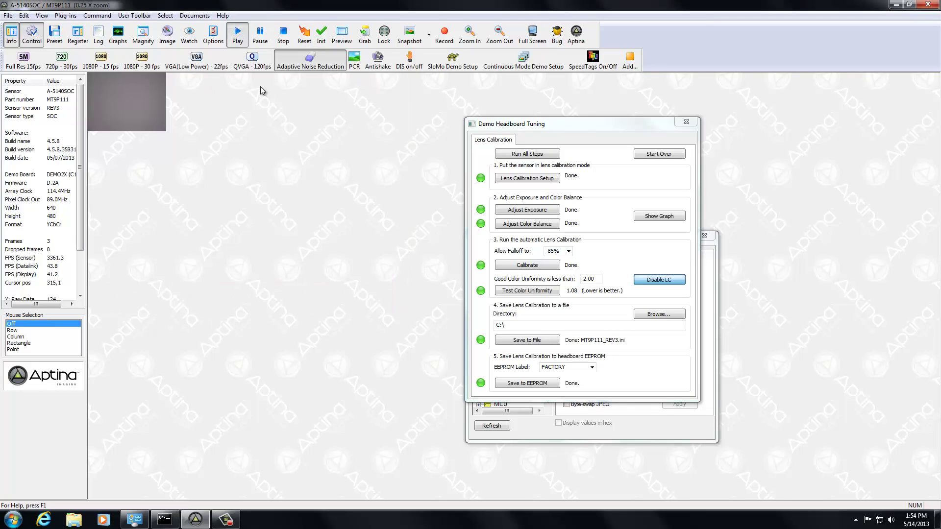
{"action": "left_click", "coordinate": [468, 31]}
{"action": "left_click", "coordinate": [468, 33]}
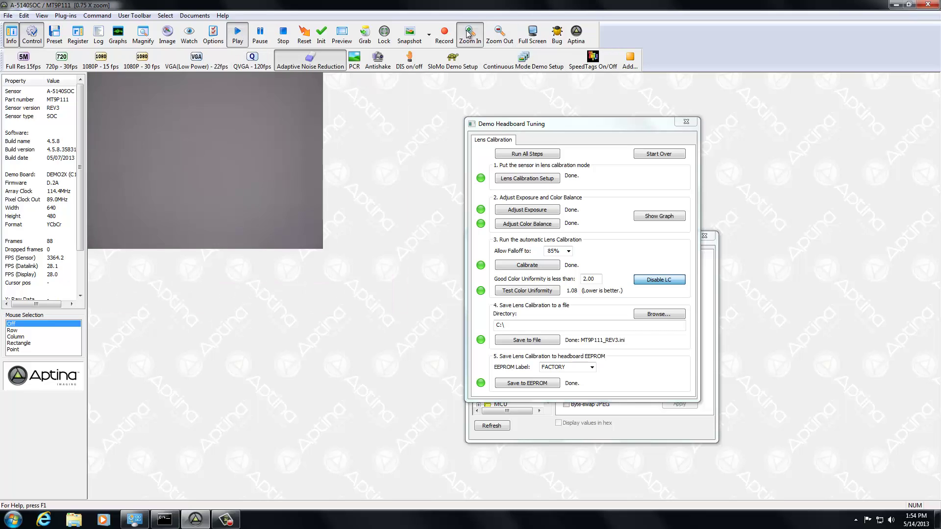
{"action": "left_click", "coordinate": [468, 33]}
{"action": "left_click", "coordinate": [468, 33]}
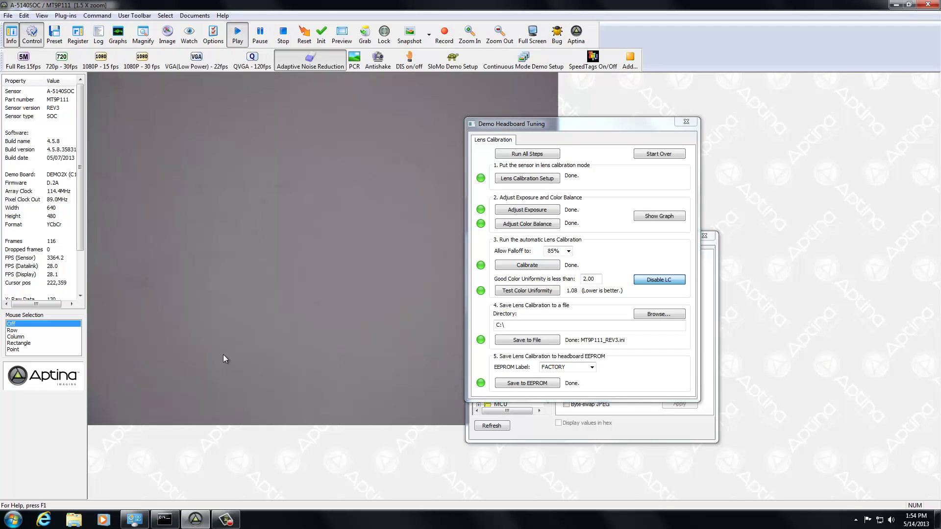
{"action": "left_click", "coordinate": [499, 33]}
{"action": "left_click", "coordinate": [500, 33]}
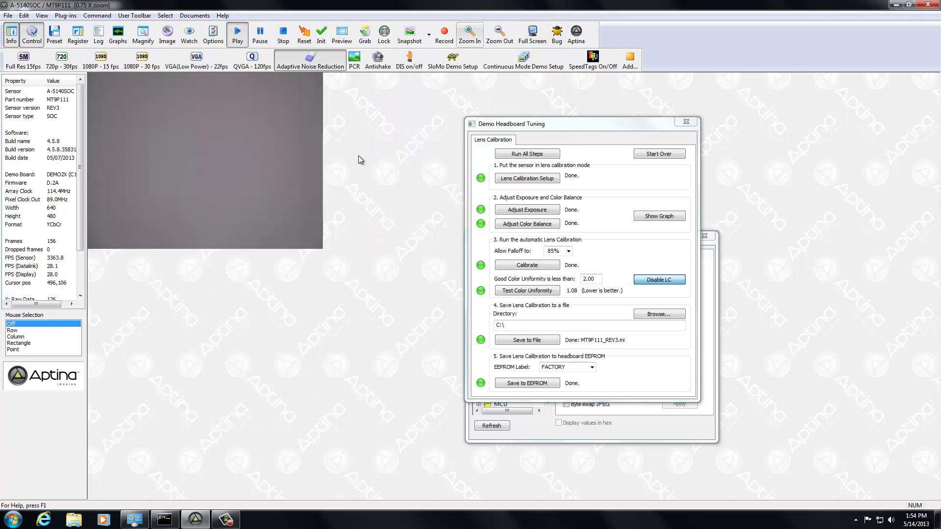
Graph a single row's RGB levels, toggling lens correction off and on to confirm flat curves
{"action": "left_click", "coordinate": [23, 331]}
{"action": "left_click", "coordinate": [122, 39]}
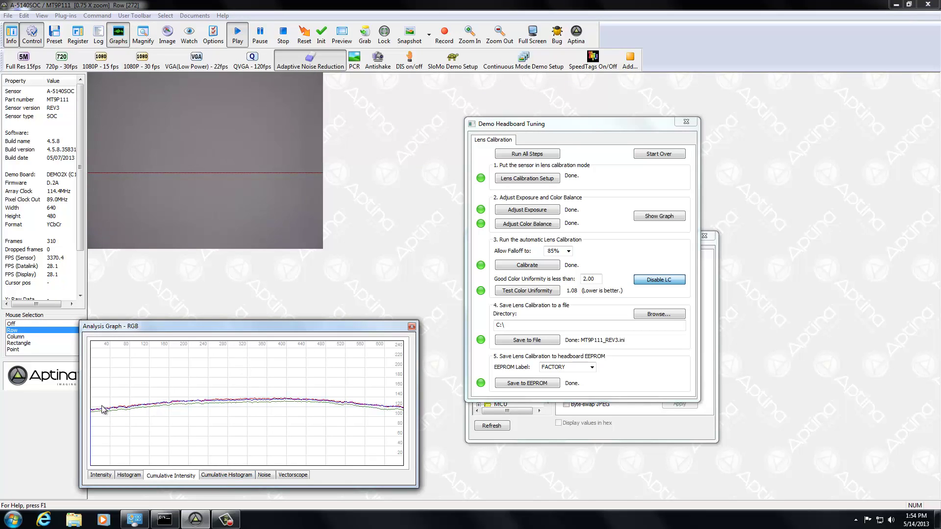
{"action": "left_click", "coordinate": [659, 280]}
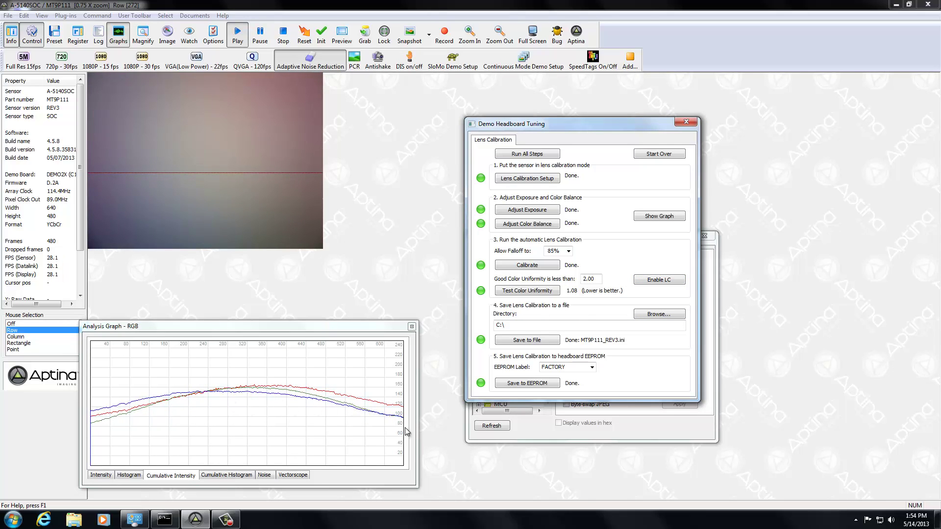
{"action": "left_click", "coordinate": [659, 279]}
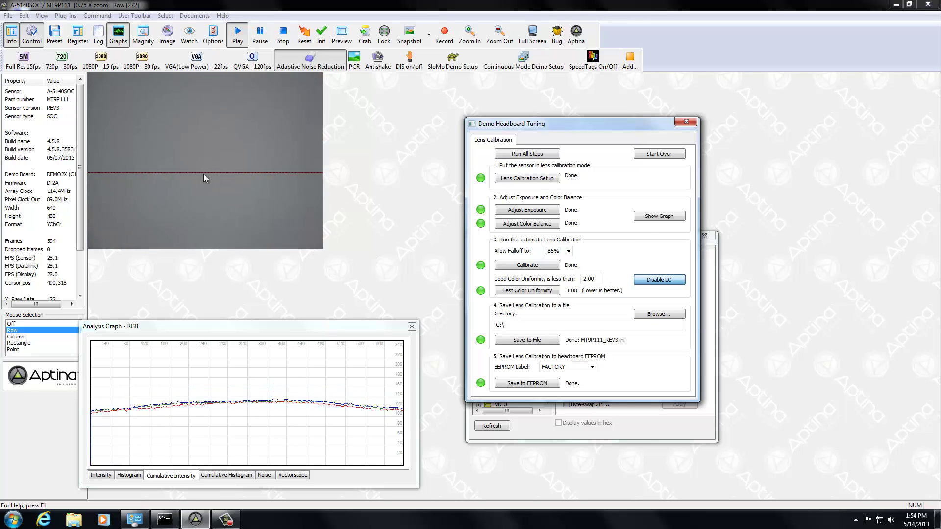
{"action": "left_click", "coordinate": [165, 521]}
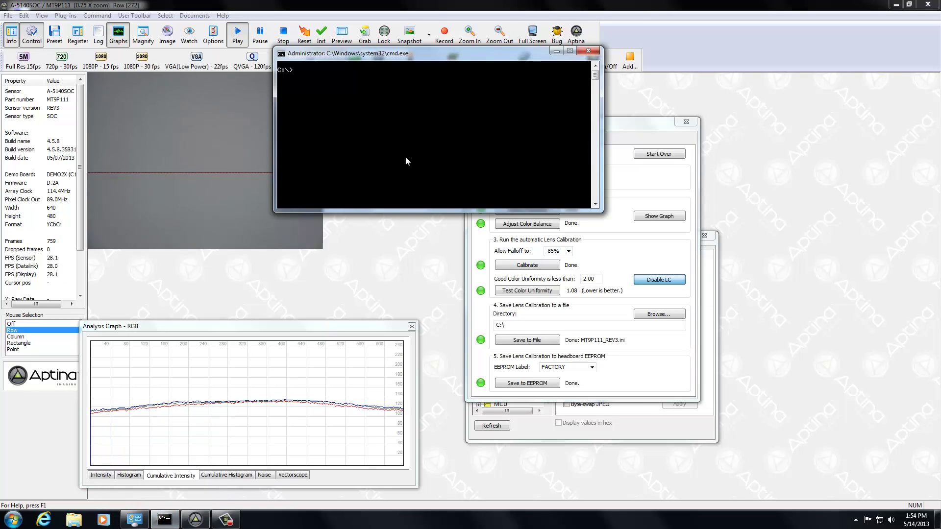
Run miprom -list and scroll through the EEPROM listing to the FACTORY PGA block
{"action": "type", "text": "m"}
{"action": "key", "text": "BackSpace"}
{"action": "key", "text": "BackSpace"}
{"action": "type", "text": "rom -l"}
{"action": "key", "text": "Return"}
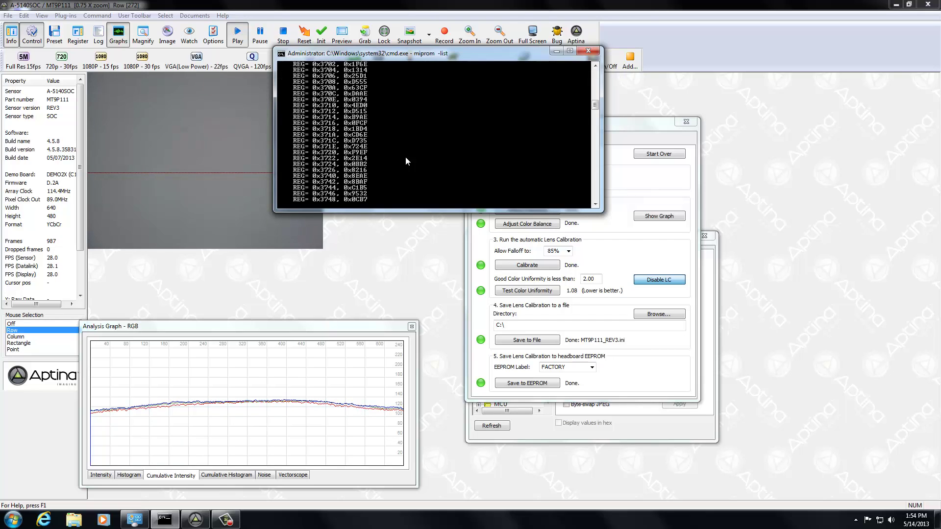
{"action": "scroll", "coordinate": [436, 142], "scroll_direction": "up", "scroll_amount": 15}
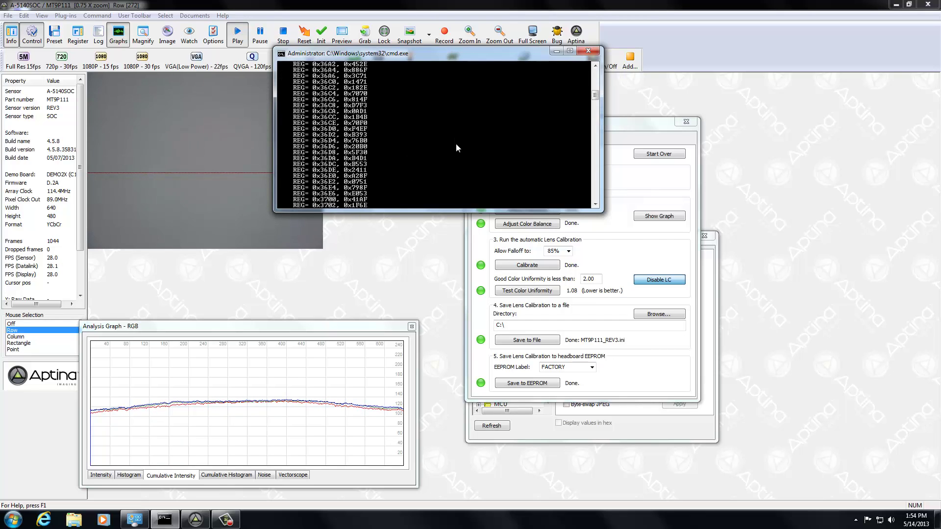
{"action": "scroll", "coordinate": [449, 156], "scroll_direction": "up", "scroll_amount": 5}
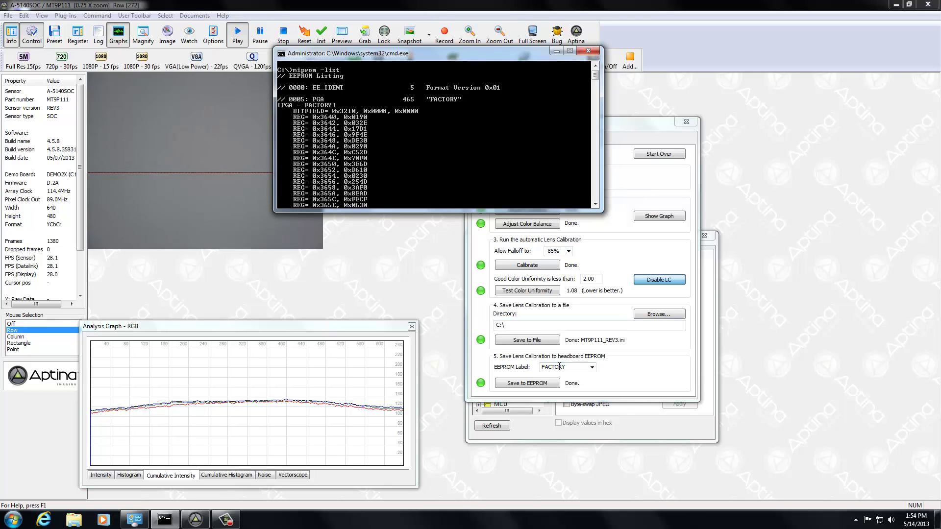
{"action": "scroll", "coordinate": [421, 129], "scroll_direction": "down", "scroll_amount": 18}
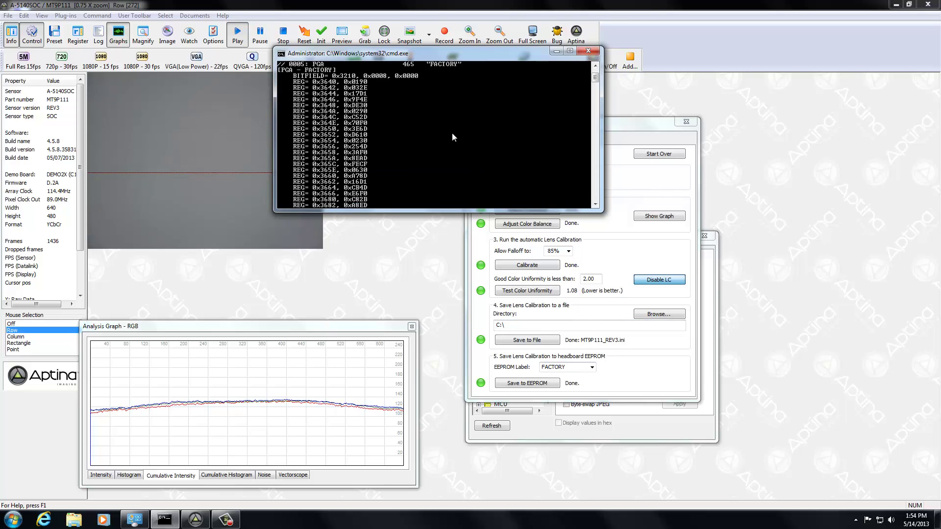
{"action": "scroll", "coordinate": [476, 145], "scroll_direction": "down", "scroll_amount": 17}
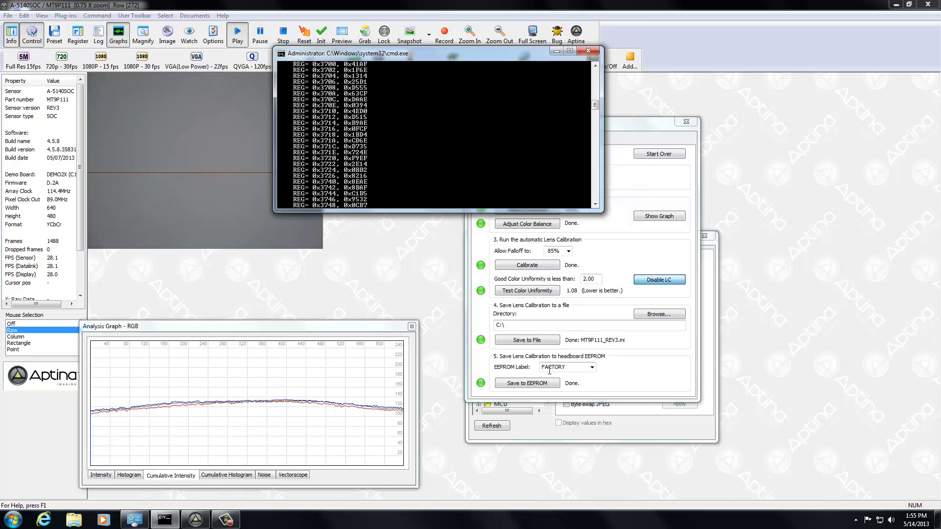
Open the MT9P111-REV3.ini presets file for editing and search it for 'eprom'
{"action": "left_click", "coordinate": [420, 250]}
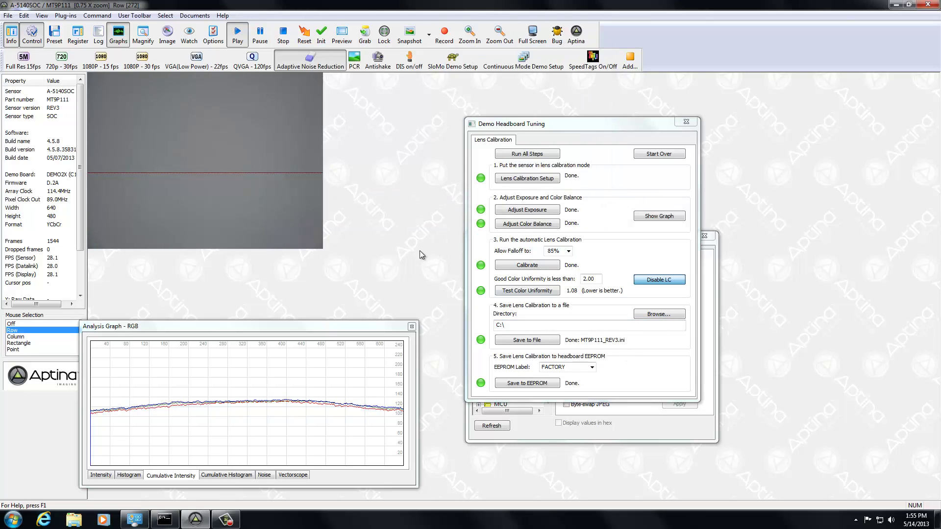
{"action": "left_click", "coordinate": [54, 35]}
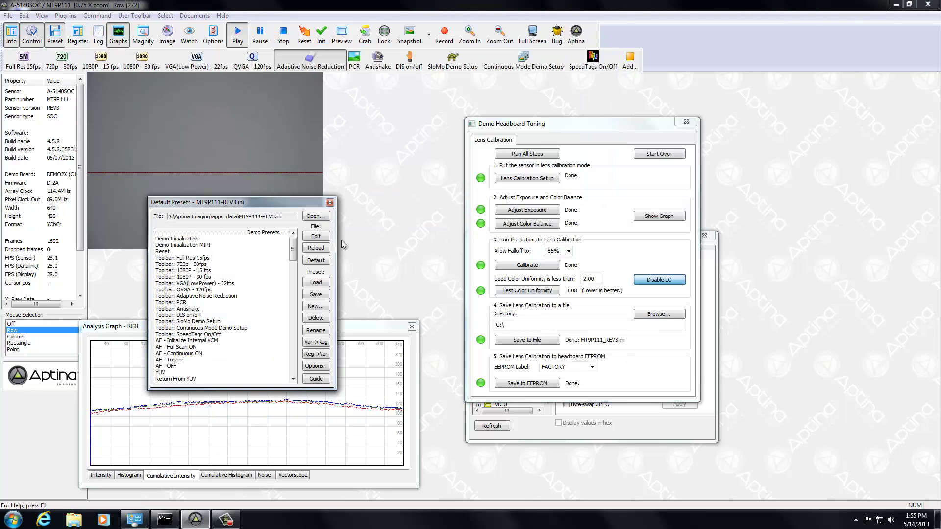
{"action": "left_click", "coordinate": [322, 239]}
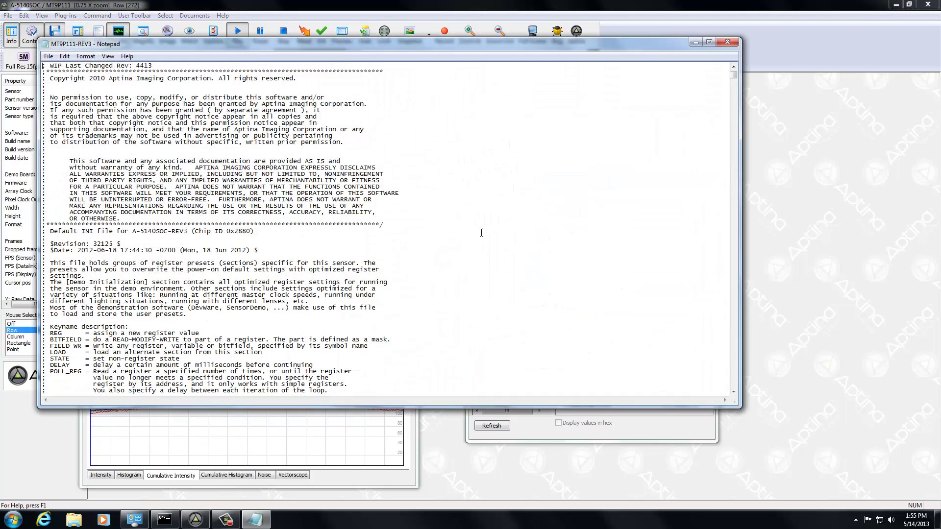
{"action": "key", "text": "ctrl+f"}
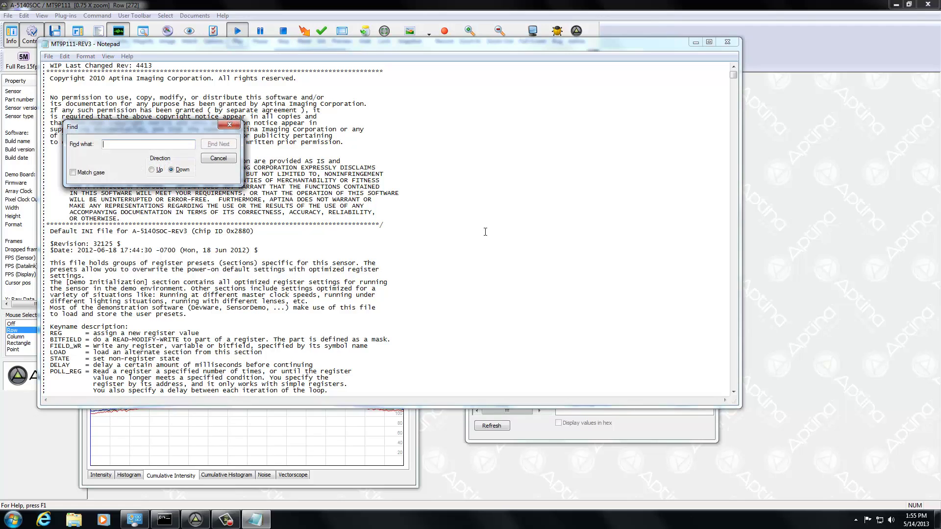
{"action": "type", "text": "eprom"}
{"action": "key", "text": "Return"}
{"action": "key", "text": "Return"}
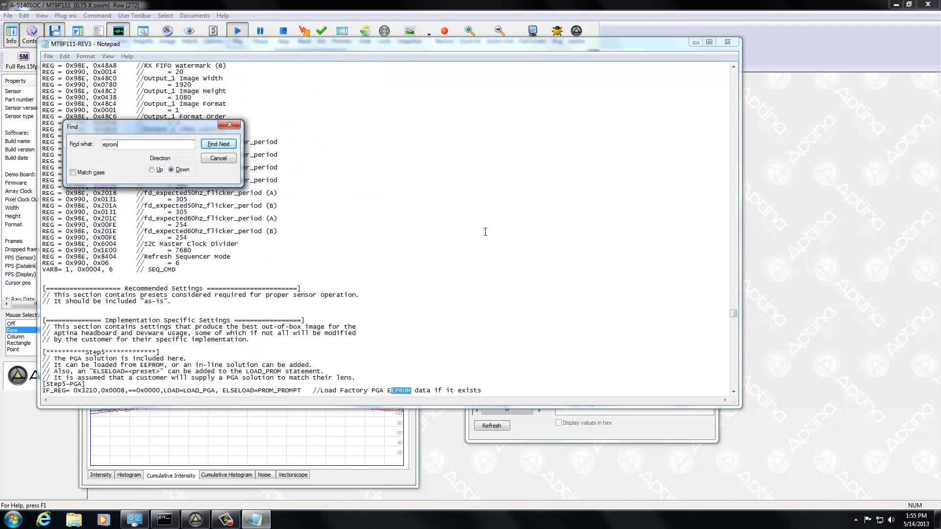
Scroll the INI file to the Step5-PGA section and show the command prompt's EEPROM Listing header
{"action": "left_click", "coordinate": [466, 169]}
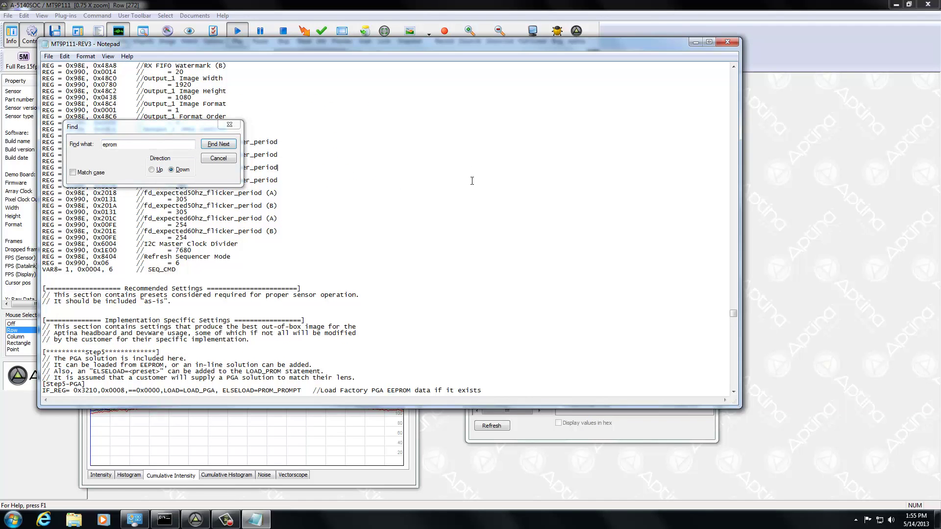
{"action": "scroll", "coordinate": [470, 180], "scroll_direction": "down", "scroll_amount": 3}
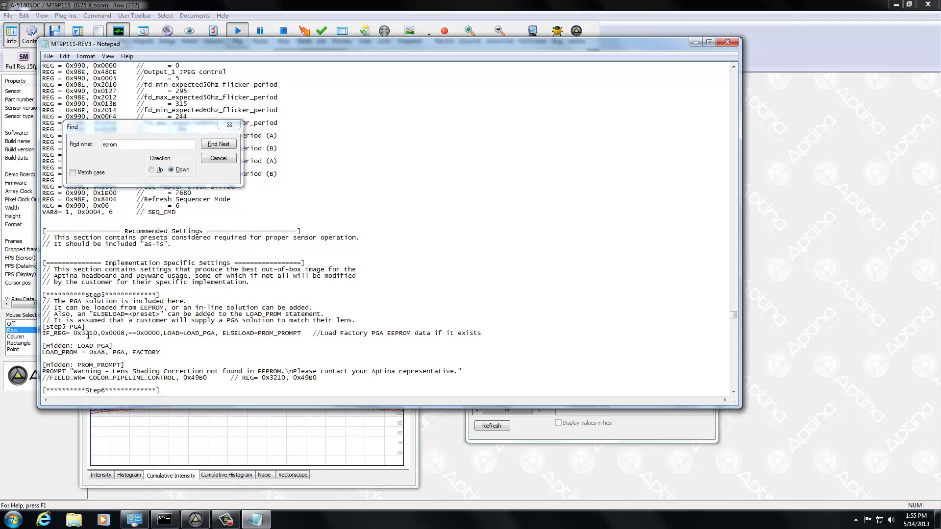
{"action": "scroll", "coordinate": [183, 338], "scroll_direction": "down", "scroll_amount": 1}
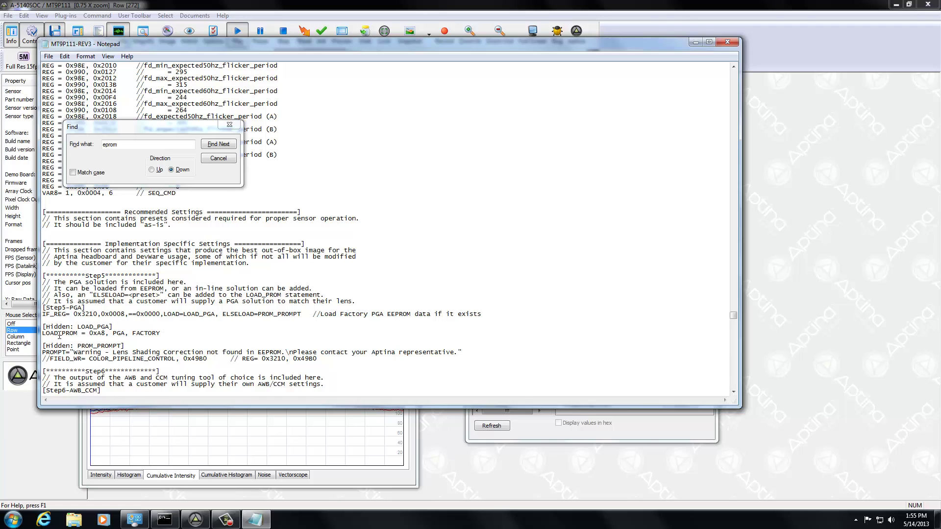
{"action": "left_click", "coordinate": [165, 519]}
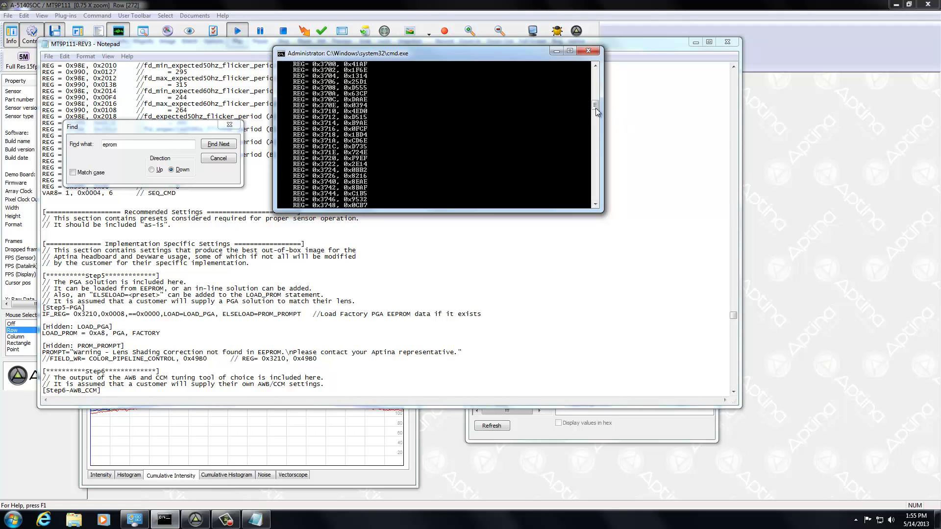
{"action": "left_click_drag", "start_coordinate": [594, 105], "coordinate": [596, 73]}
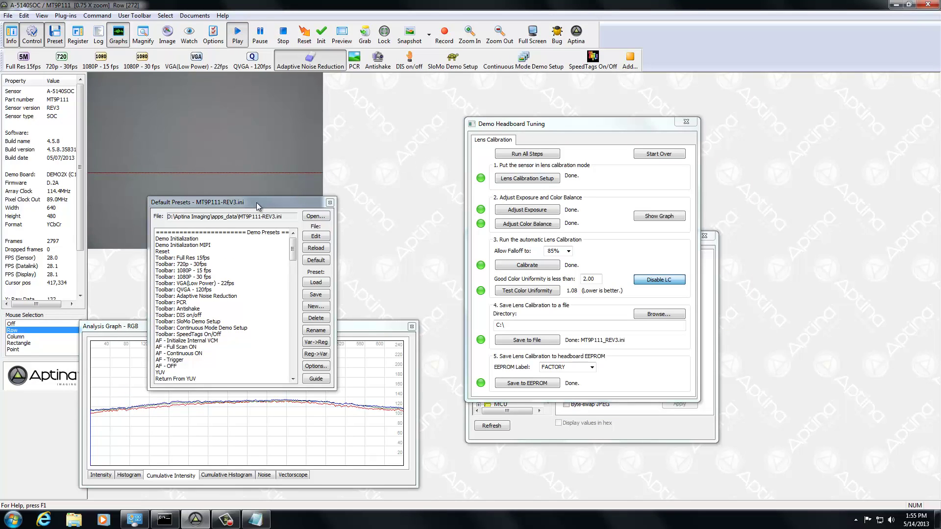
Close the Default Presets list and the Demo Headboard Tuning tool
{"action": "left_click", "coordinate": [268, 208]}
{"action": "left_click_drag", "start_coordinate": [268, 208], "coordinate": [300, 271]}
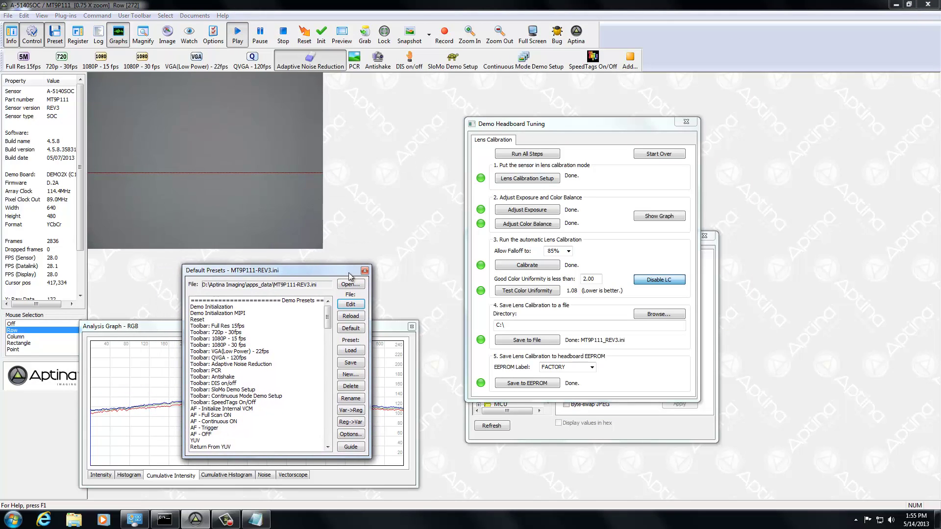
{"action": "left_click", "coordinate": [363, 266]}
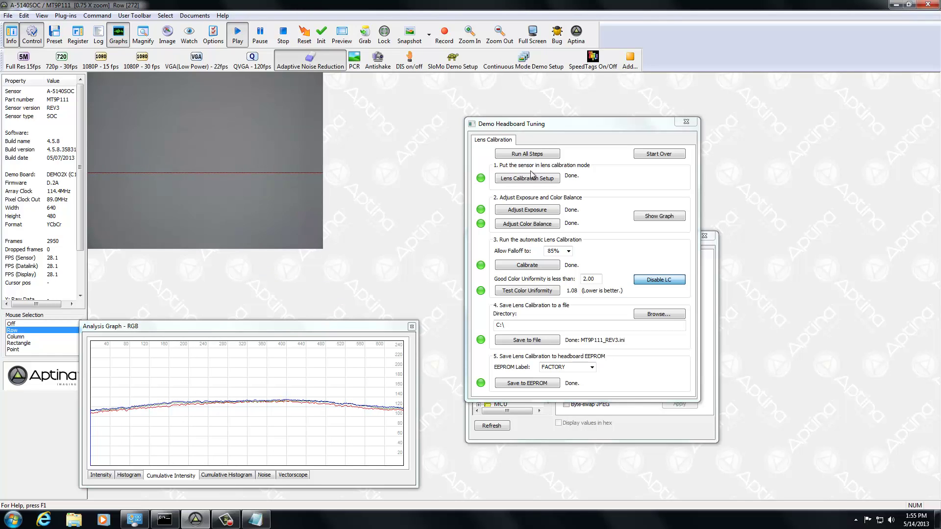
{"action": "left_click", "coordinate": [686, 122]}
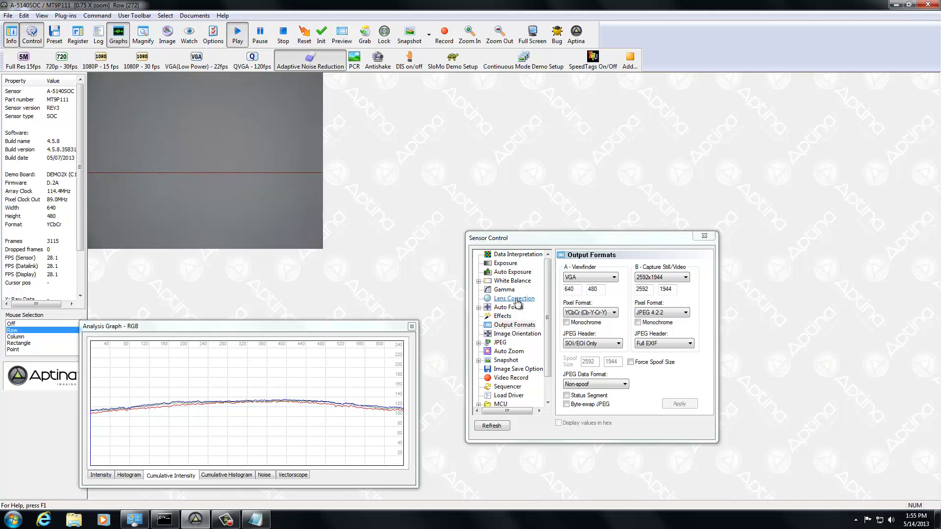
Show the Sensor Control Lens Correction page and reopen the preset list, scrolled toward Lens Calibration Setup
{"action": "left_click", "coordinate": [516, 301]}
{"action": "left_click_drag", "start_coordinate": [586, 238], "coordinate": [571, 153]}
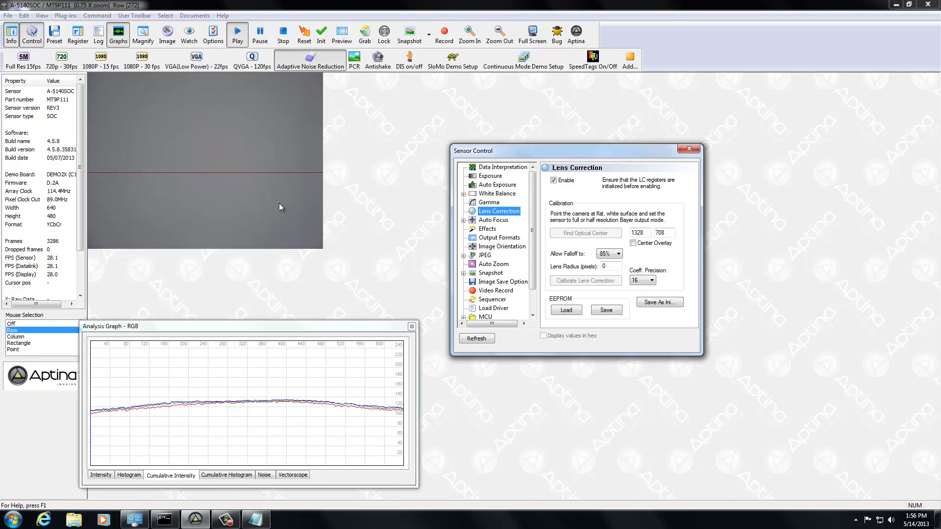
{"action": "left_click", "coordinate": [54, 38]}
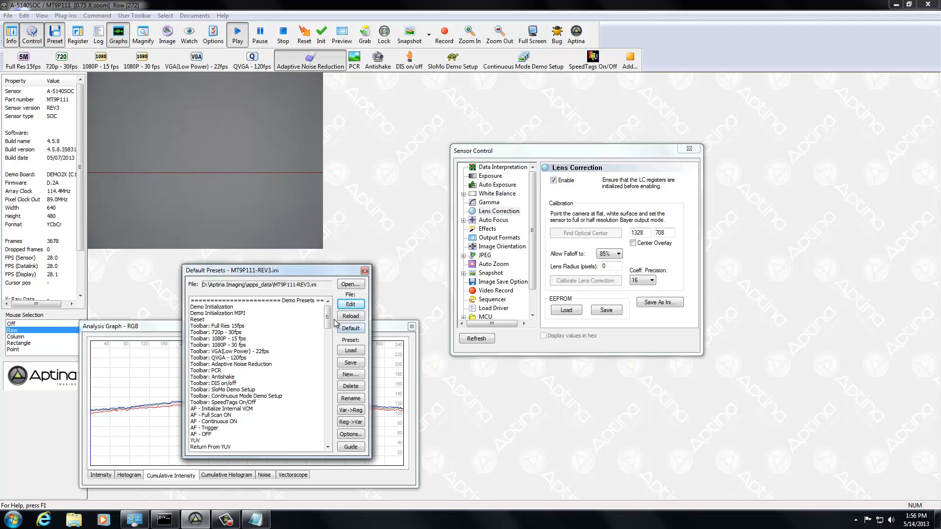
{"action": "left_click_drag", "start_coordinate": [328, 321], "coordinate": [351, 437]}
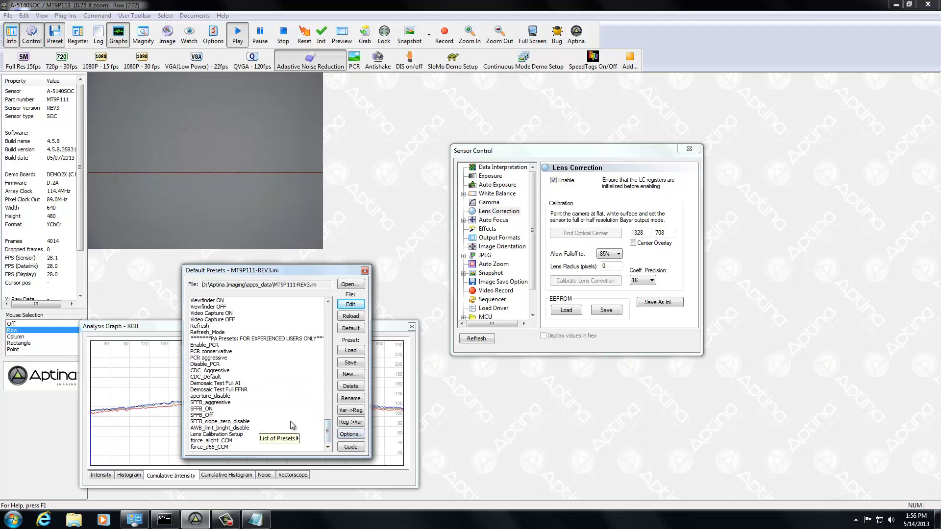
Load the Lens Calibration Setup preset and zoom the live image out to 0.25x
{"action": "left_click", "coordinate": [211, 434]}
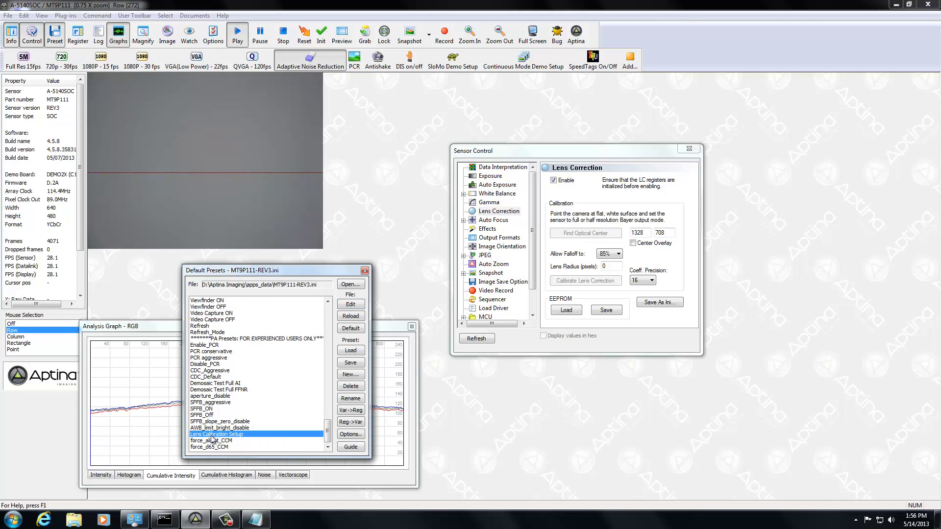
{"action": "left_click", "coordinate": [350, 351]}
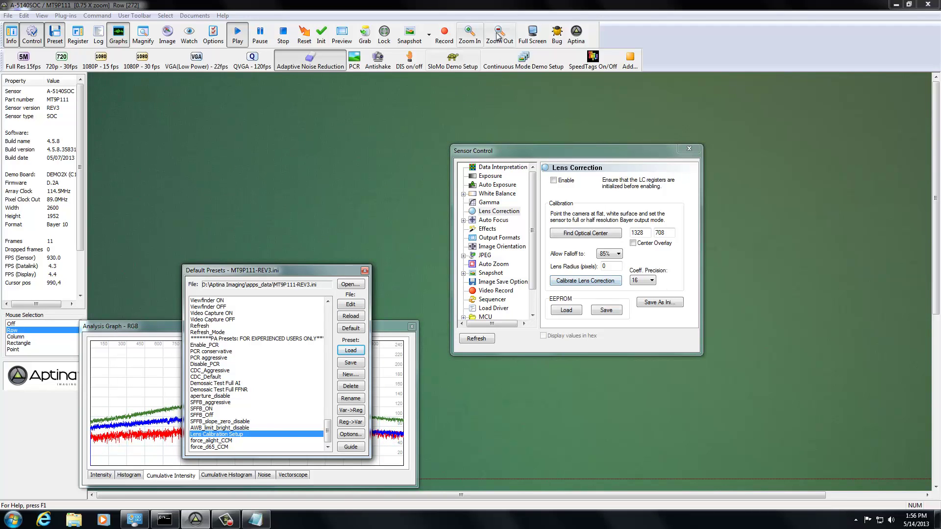
{"action": "left_click", "coordinate": [500, 35]}
{"action": "left_click", "coordinate": [501, 35]}
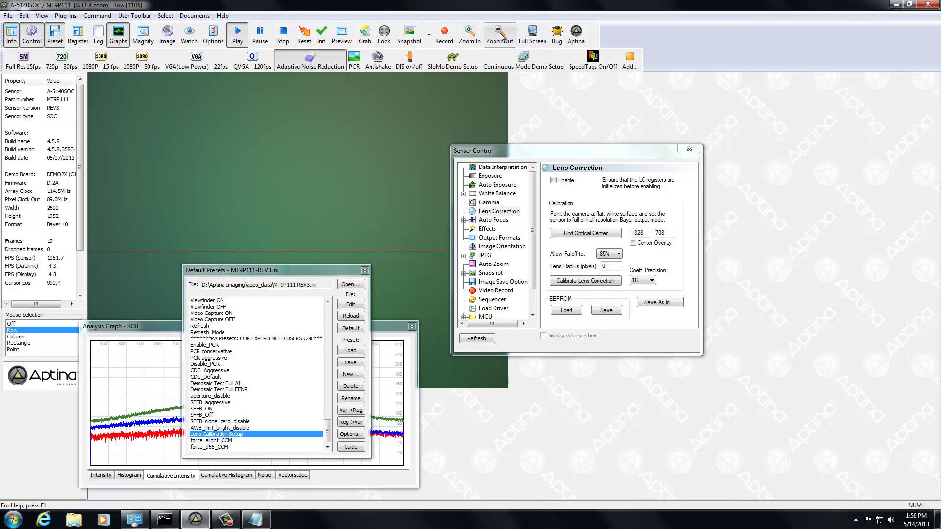
{"action": "left_click", "coordinate": [500, 35]}
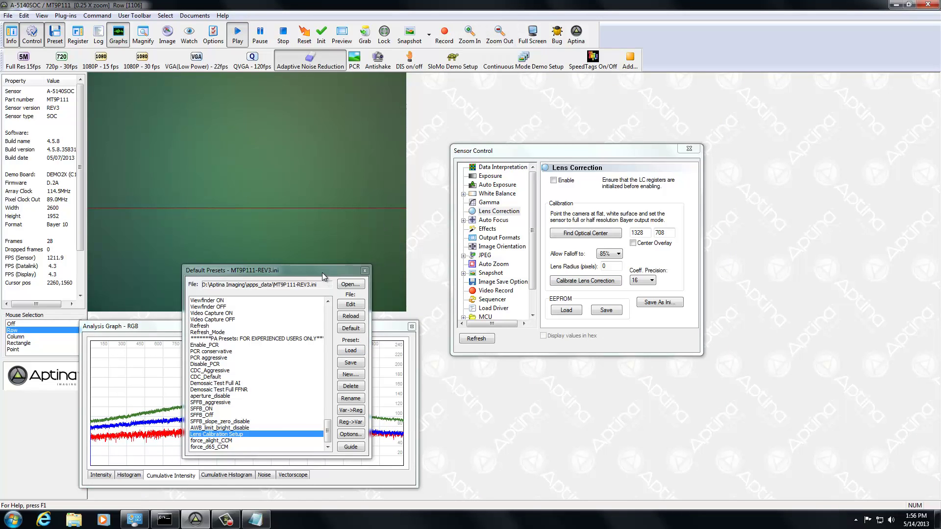
{"action": "left_click_drag", "start_coordinate": [324, 271], "coordinate": [863, 262]}
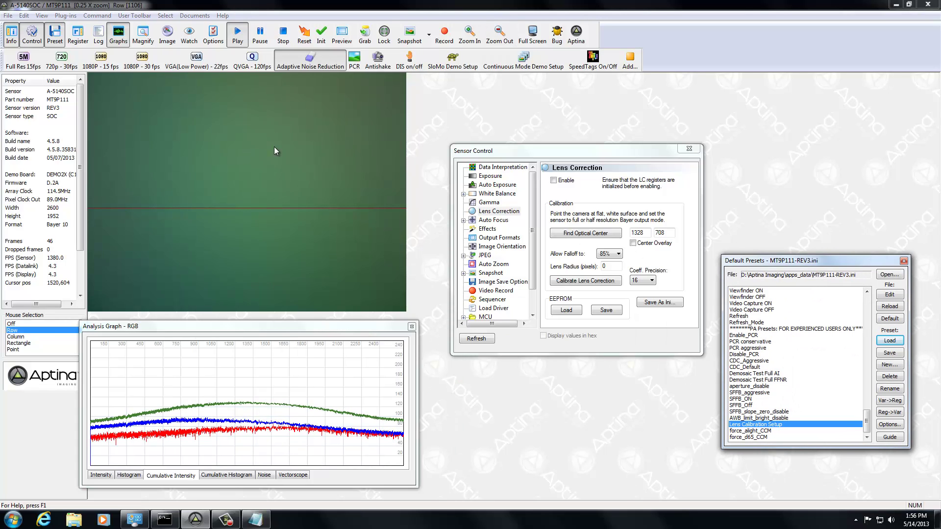
Set the pixel integration time to 36.0 ms on the Exposure page
{"action": "left_click", "coordinate": [490, 176]}
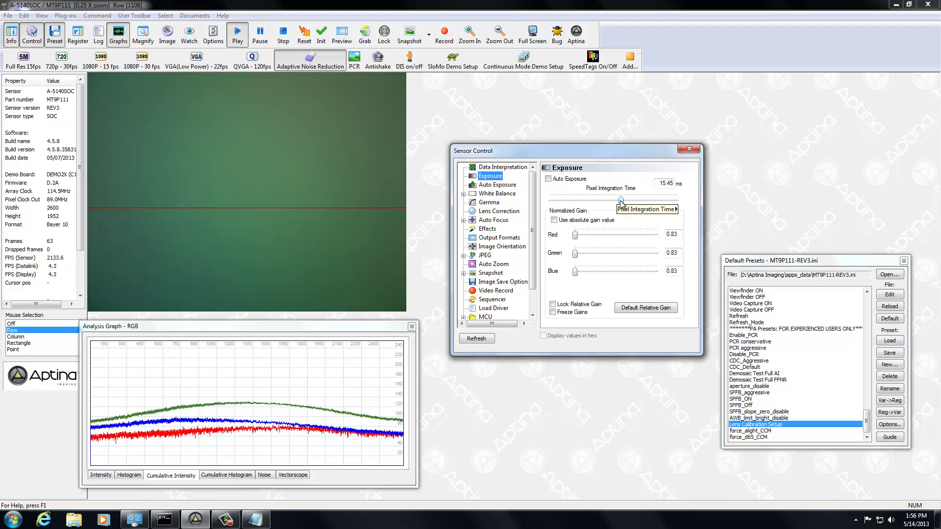
{"action": "left_click", "coordinate": [621, 203]}
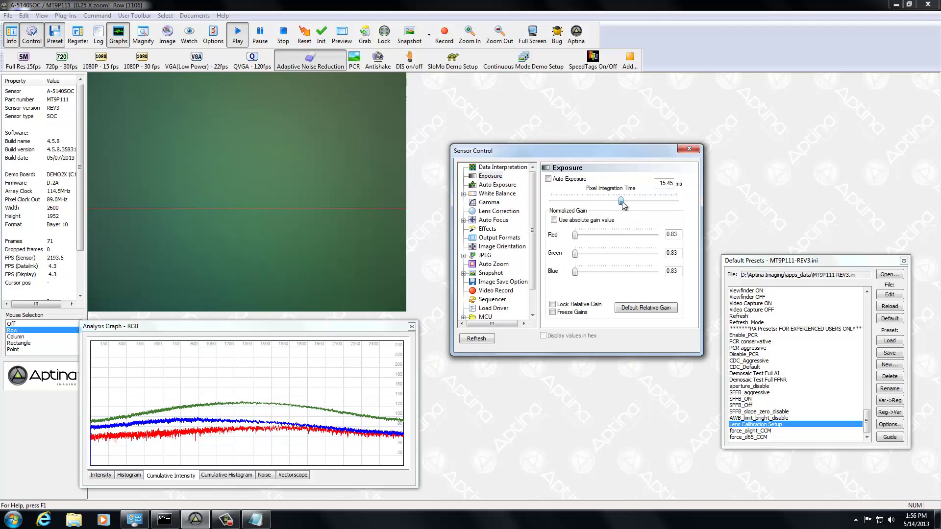
{"action": "left_click_drag", "start_coordinate": [622, 203], "coordinate": [626, 202]}
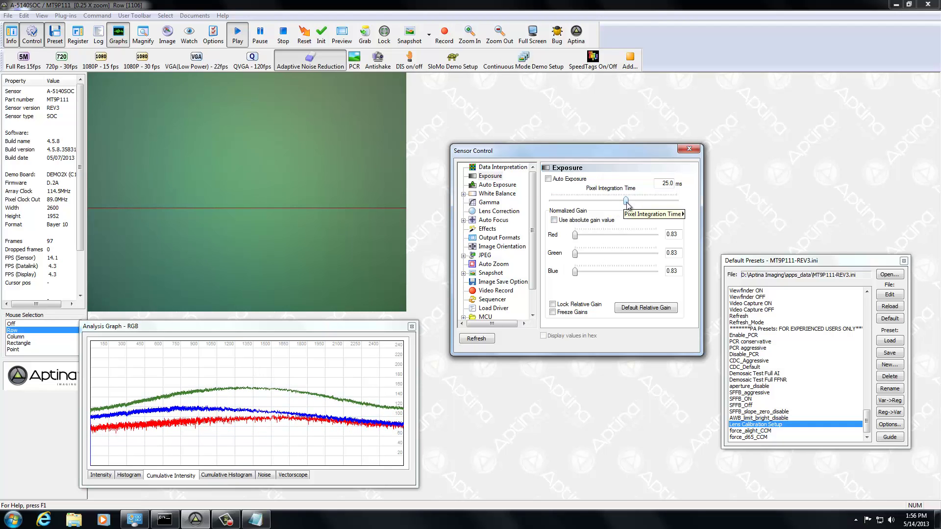
{"action": "left_click_drag", "start_coordinate": [626, 203], "coordinate": [629, 202]}
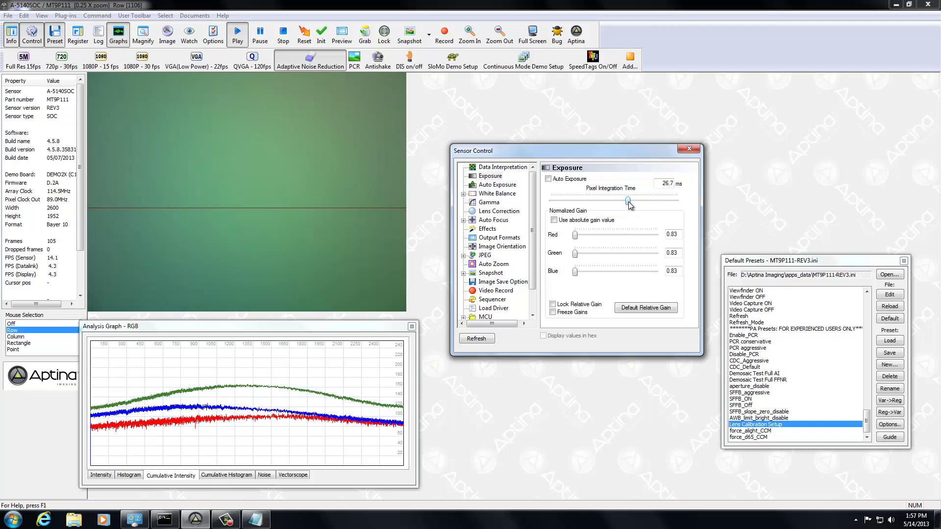
{"action": "left_click_drag", "start_coordinate": [629, 202], "coordinate": [630, 202]}
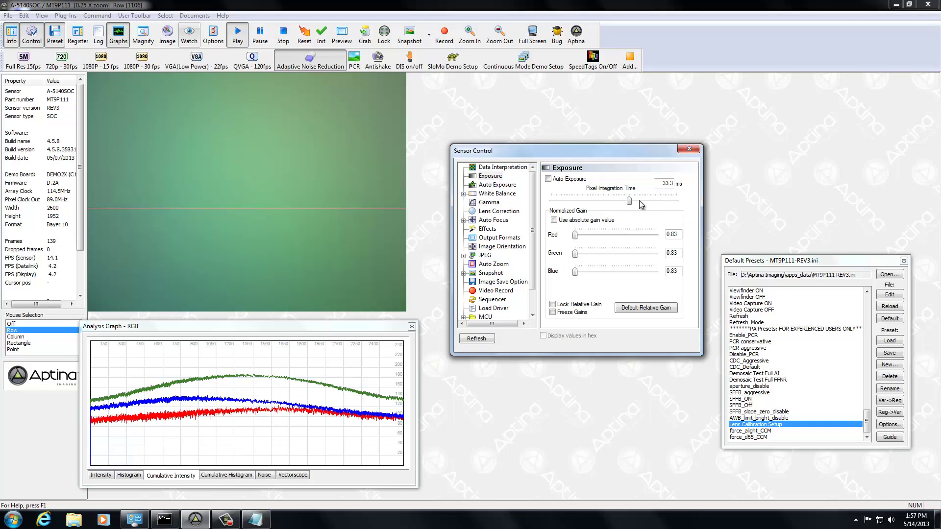
{"action": "left_click_drag", "start_coordinate": [631, 204], "coordinate": [632, 204]}
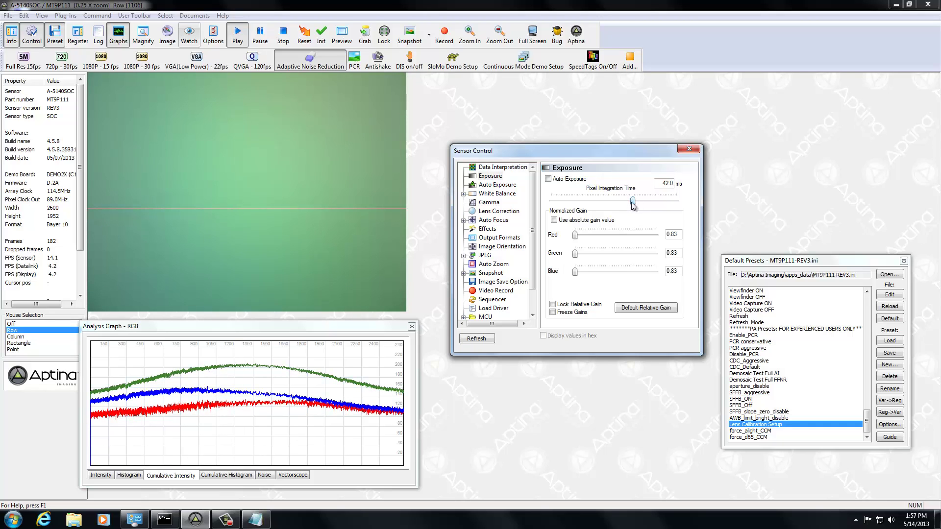
{"action": "left_click_drag", "start_coordinate": [633, 204], "coordinate": [631, 204]}
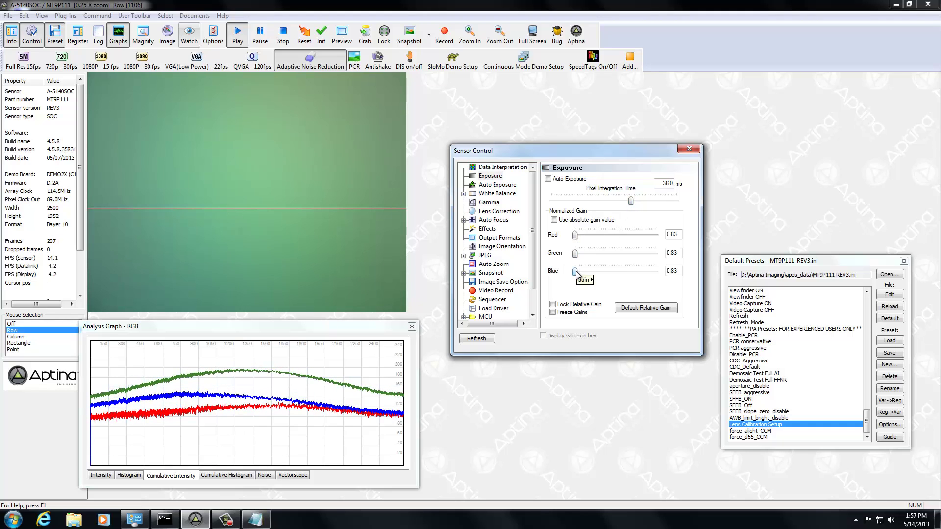
Set the blue gain to 1.19
{"action": "left_click_drag", "start_coordinate": [575, 272], "coordinate": [589, 275]}
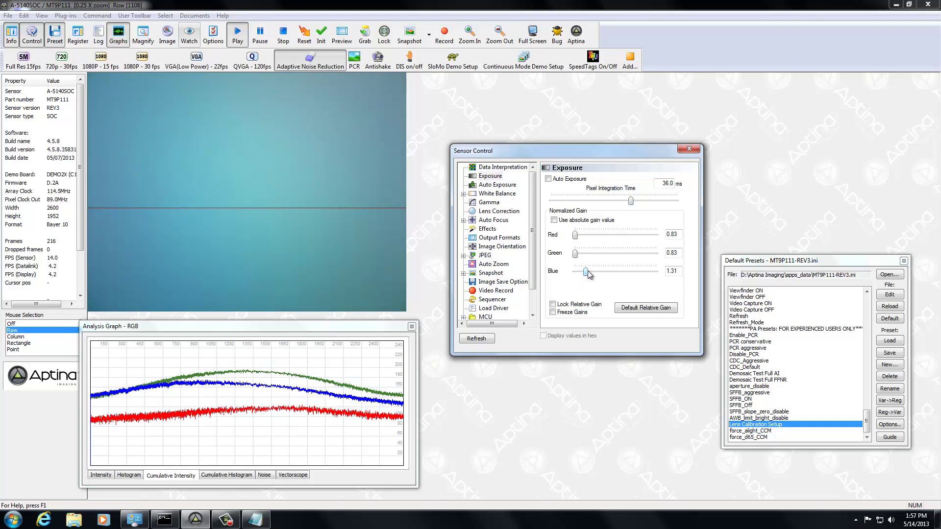
{"action": "left_click", "coordinate": [241, 372]}
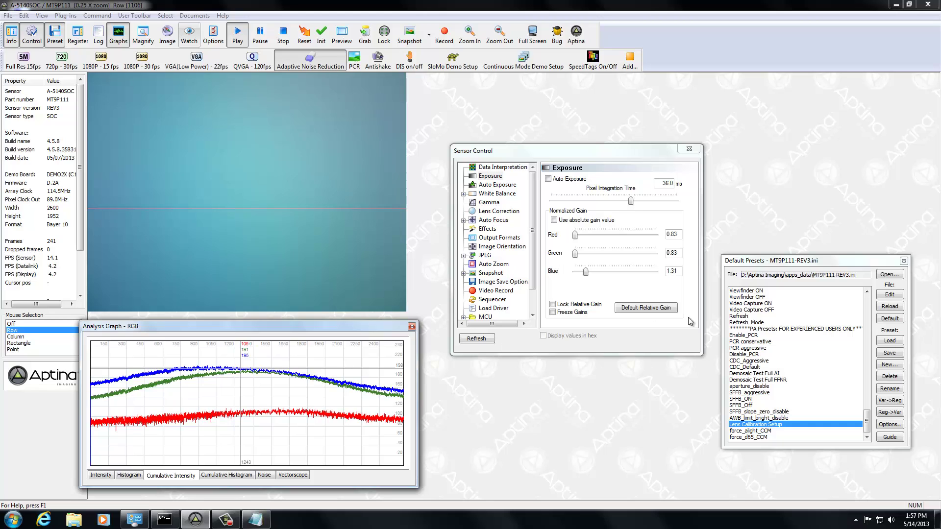
{"action": "left_click", "coordinate": [585, 272]}
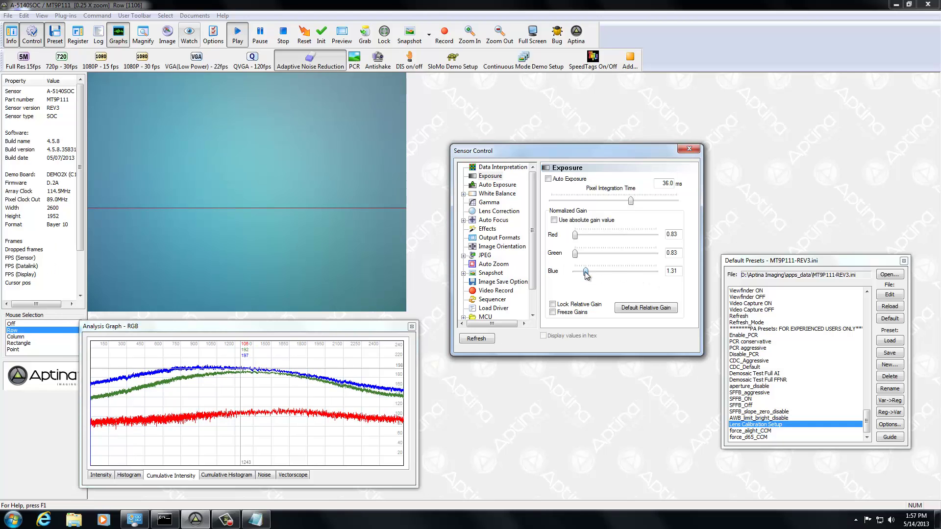
{"action": "left_click_drag", "start_coordinate": [587, 275], "coordinate": [585, 275]}
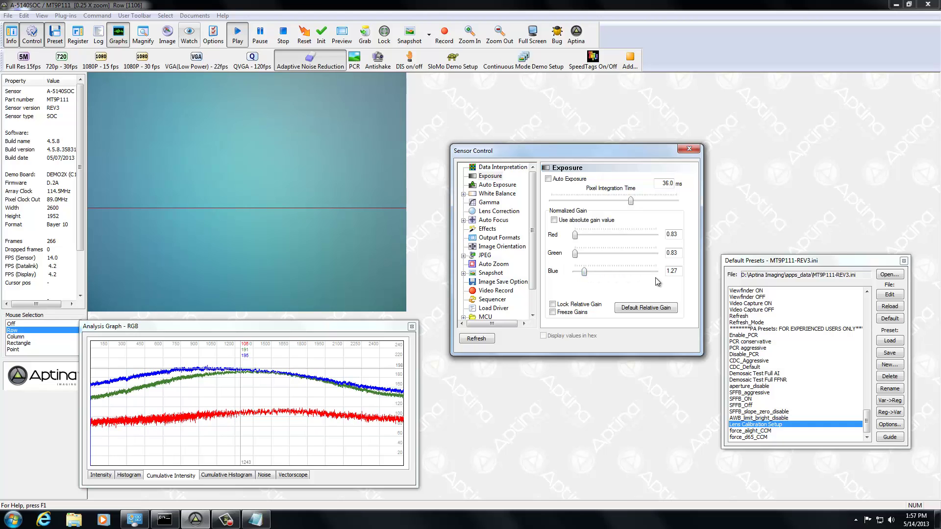
{"action": "double_click", "coordinate": [681, 275]}
{"action": "type", "text": "1.19"}
{"action": "key", "text": "Return"}
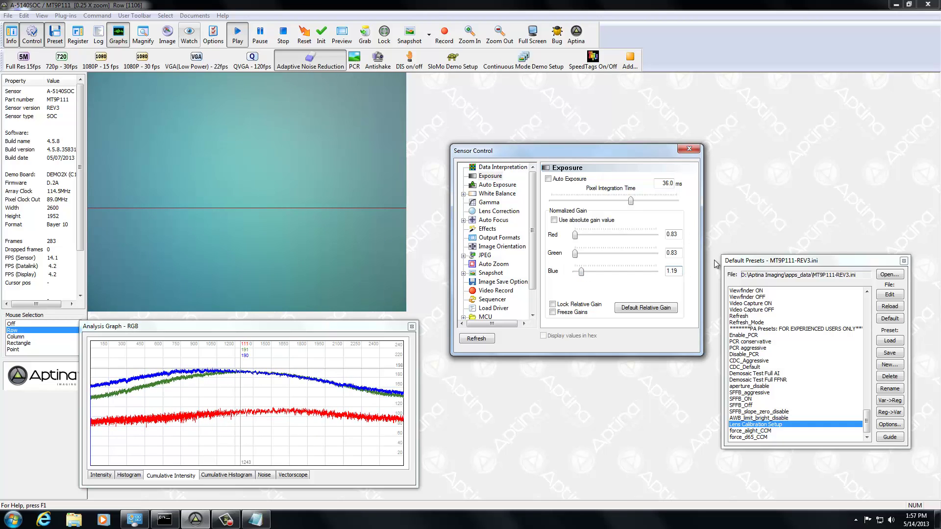
Raise the red gain to 1.31 and move the analysed row to 1060
{"action": "left_click_drag", "start_coordinate": [576, 234], "coordinate": [584, 238]}
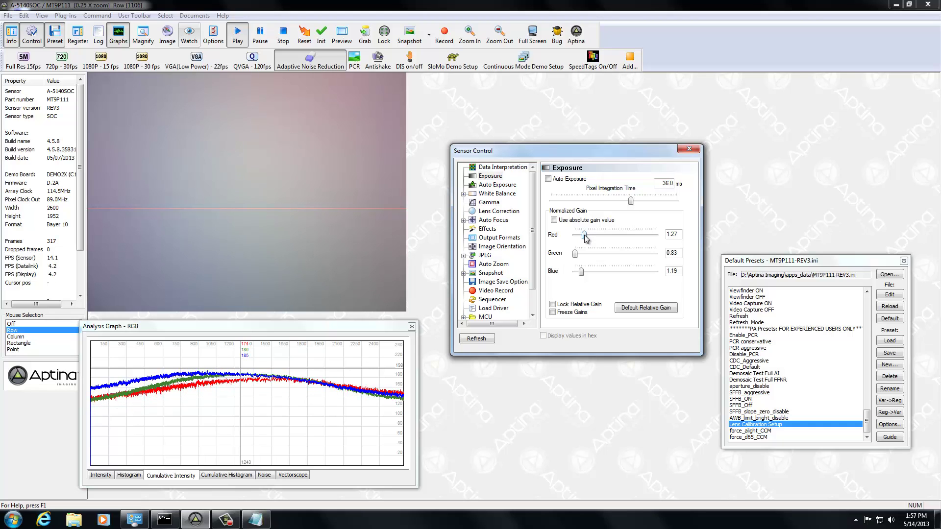
{"action": "left_click_drag", "start_coordinate": [584, 236], "coordinate": [586, 236]}
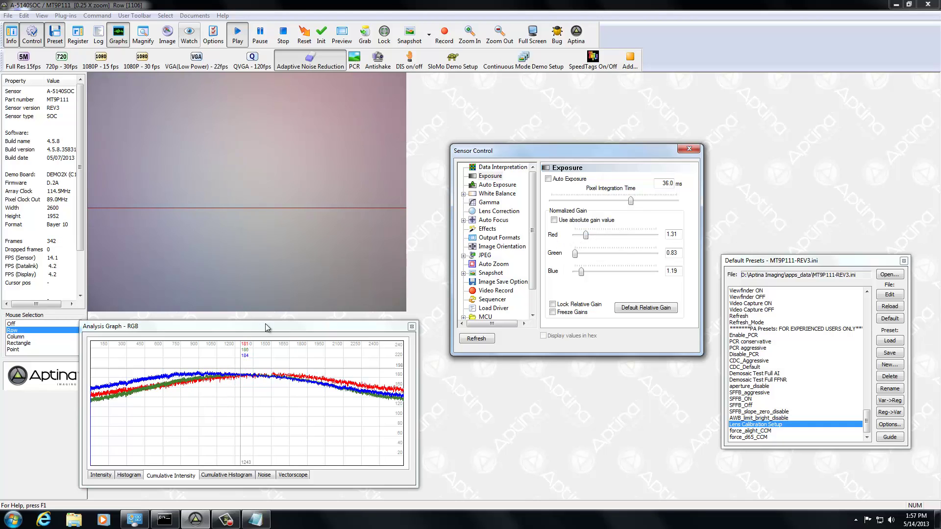
{"action": "left_click", "coordinate": [250, 202]}
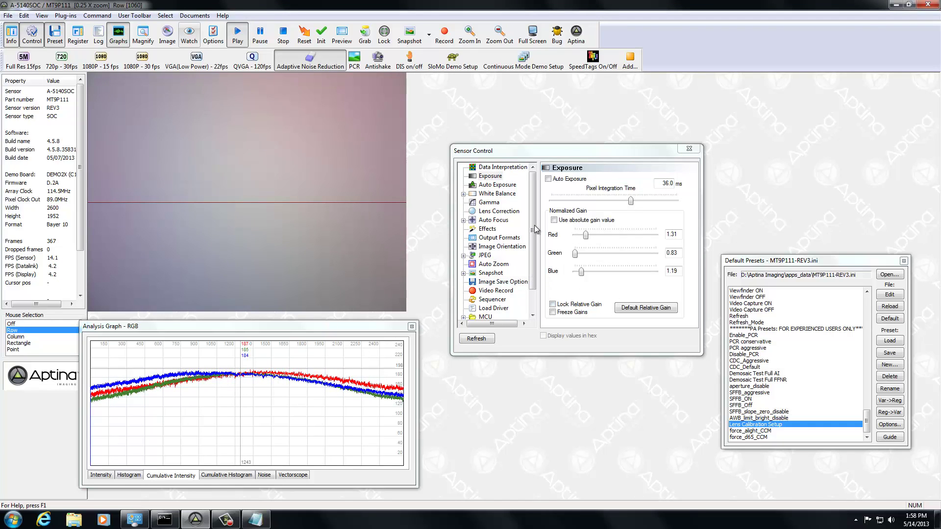
Run the lens correction calibration and store it in the sensor EEPROM
{"action": "left_click", "coordinate": [501, 212]}
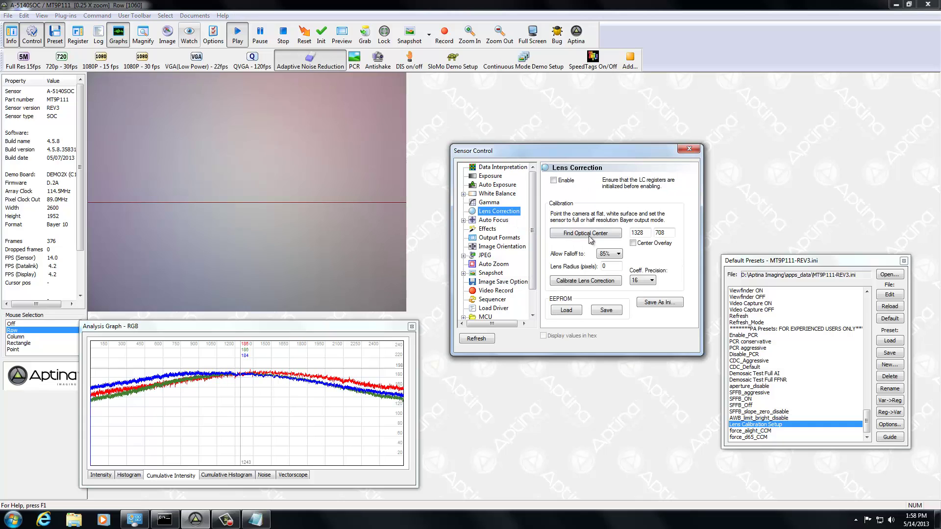
{"action": "left_click", "coordinate": [590, 283]}
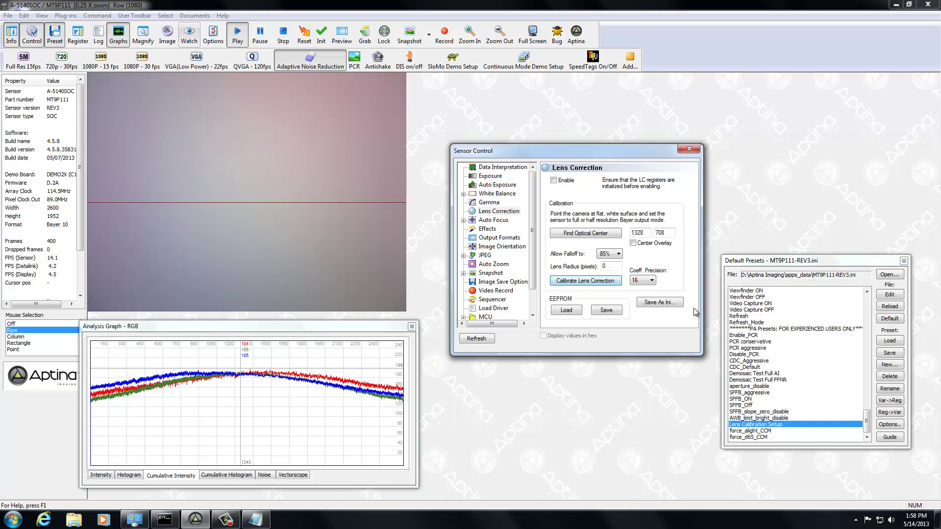
{"action": "left_click", "coordinate": [606, 311]}
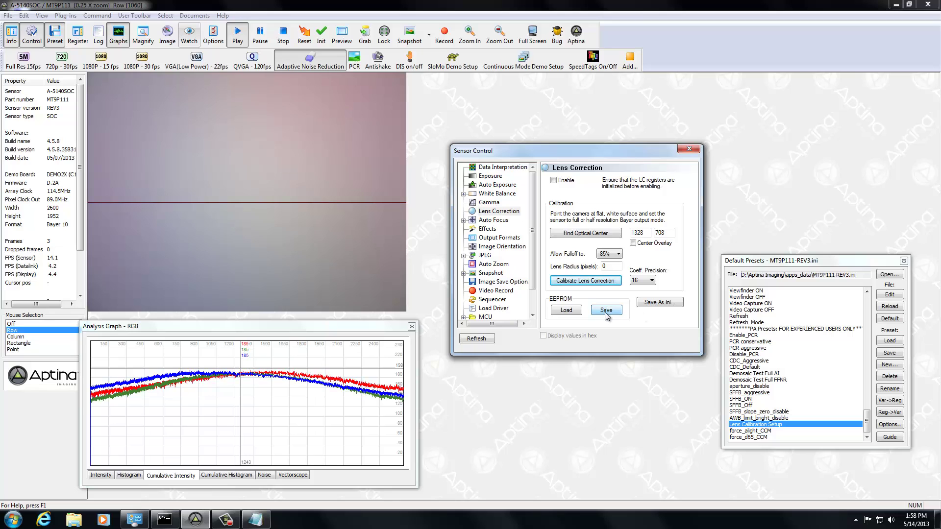
Save the calibration as the INI file 'Aptina Imaginglens' on the Desktop
{"action": "left_click", "coordinate": [652, 304]}
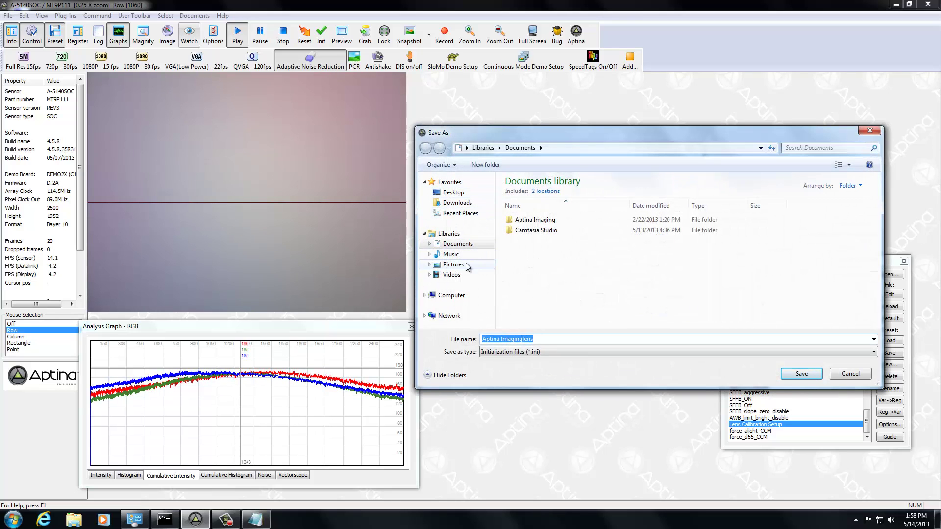
{"action": "left_click", "coordinate": [459, 193]}
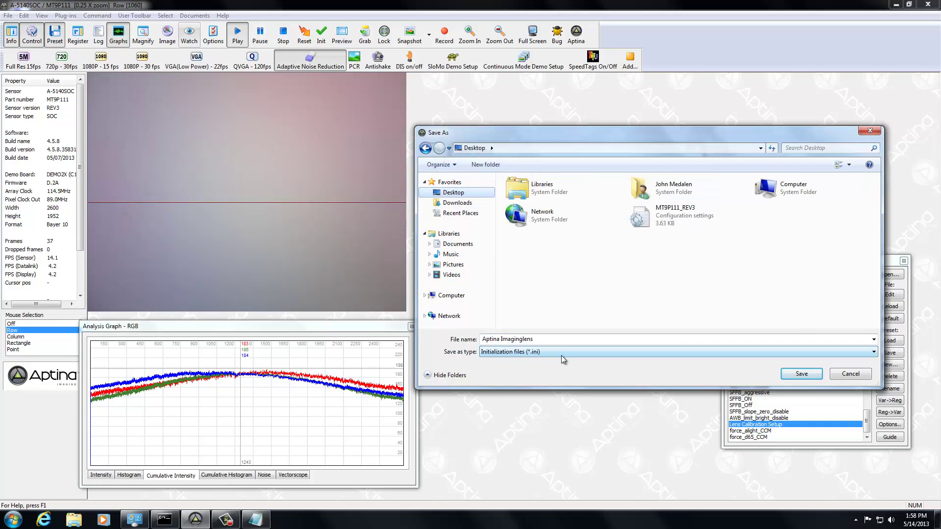
{"action": "left_click", "coordinate": [549, 340]}
{"action": "left_click_drag", "start_coordinate": [549, 340], "coordinate": [481, 340]}
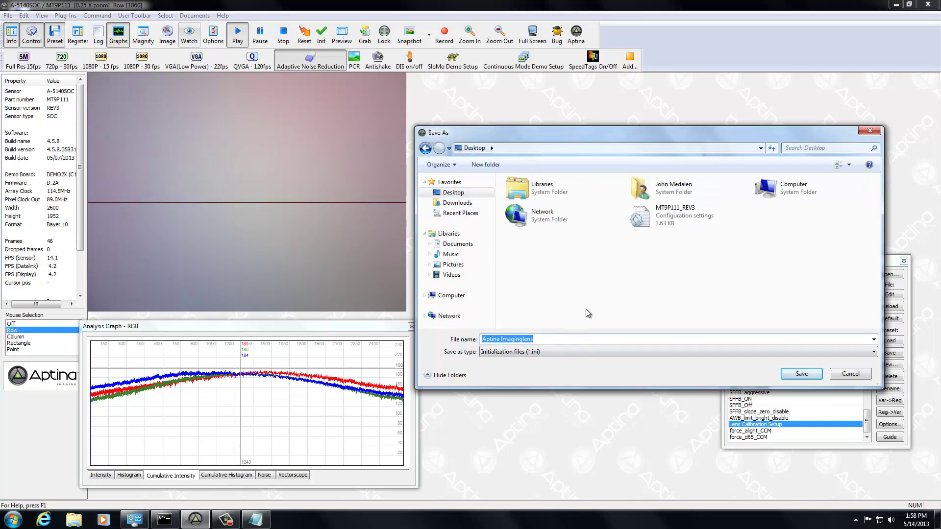
{"action": "left_click", "coordinate": [801, 373]}
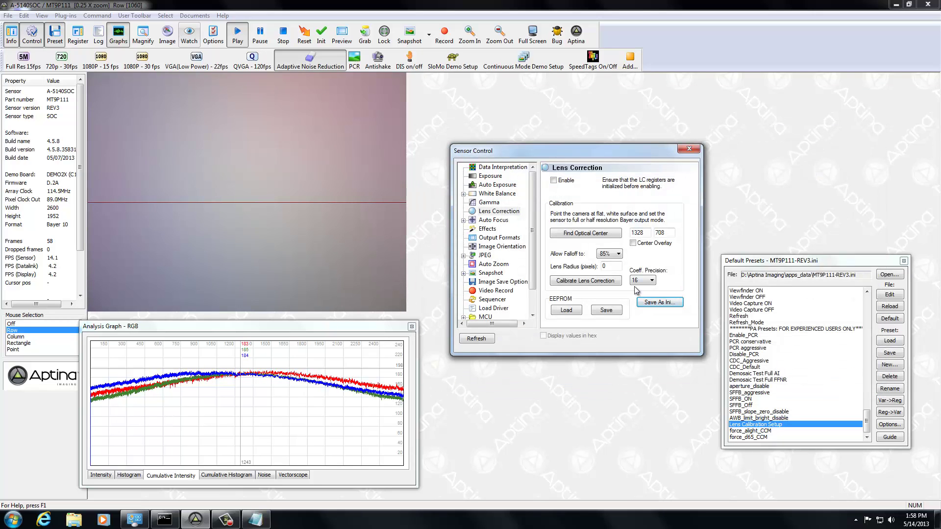
Rerun miprom -list and scroll to find the new 465-byte DevWare PGA block beside FACTORY
{"action": "left_click", "coordinate": [164, 519]}
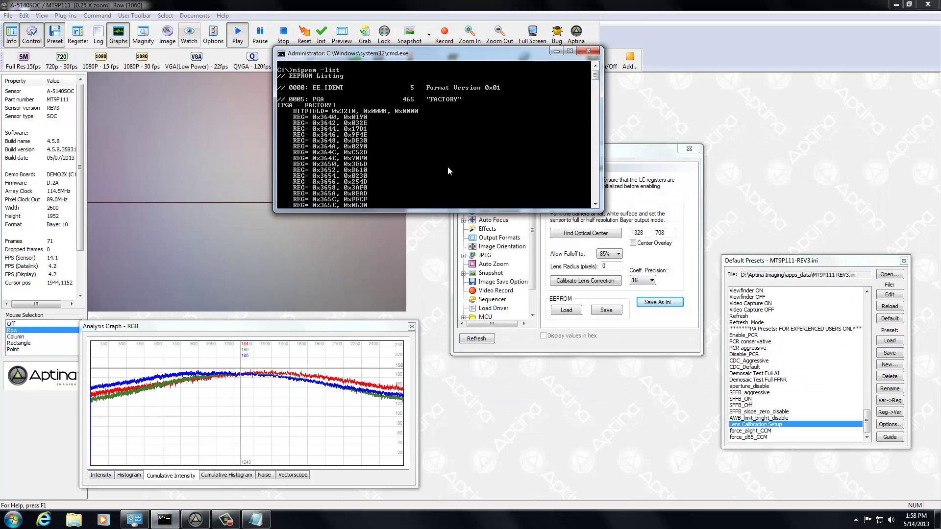
{"action": "key", "text": "Return"}
{"action": "key", "text": "Up"}
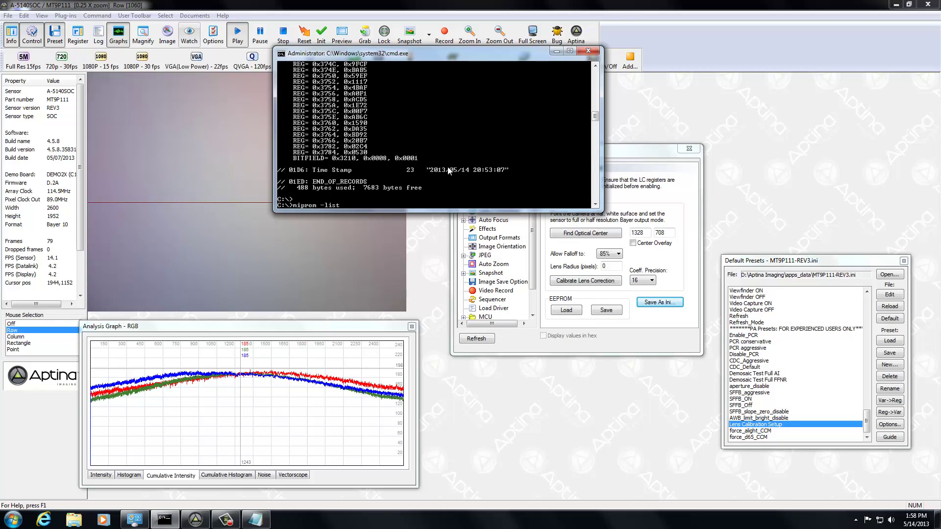
{"action": "key", "text": "Return"}
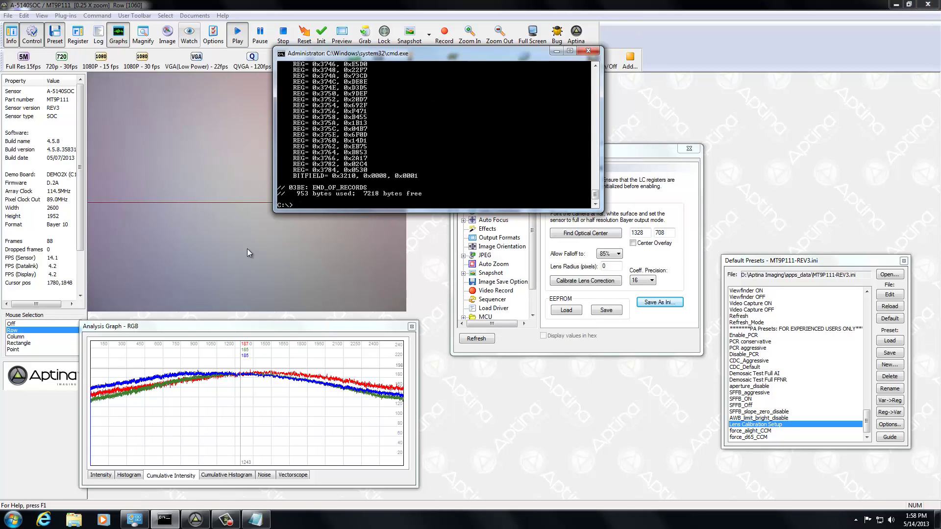
{"action": "scroll", "coordinate": [449, 156], "scroll_direction": "up", "scroll_amount": 18}
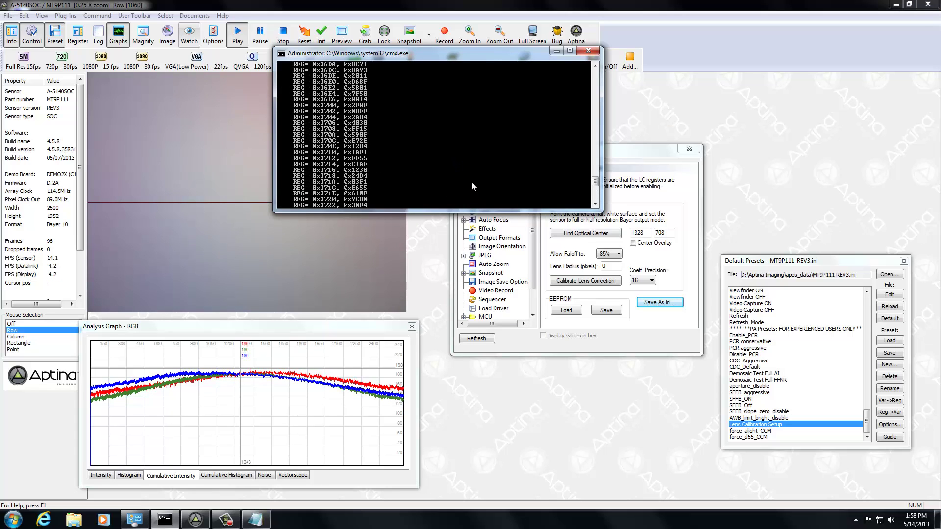
{"action": "scroll", "coordinate": [472, 186], "scroll_direction": "up", "scroll_amount": 15}
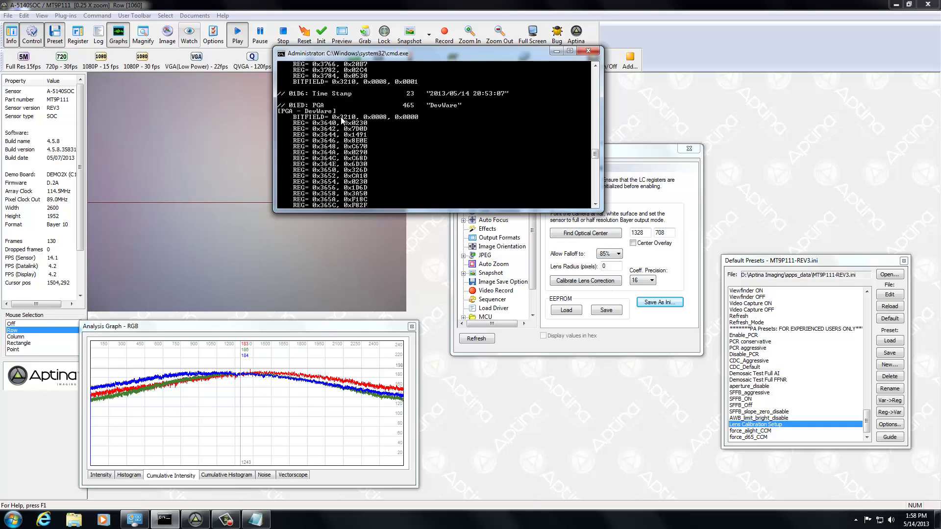
{"action": "scroll", "coordinate": [485, 152], "scroll_direction": "up", "scroll_amount": 10}
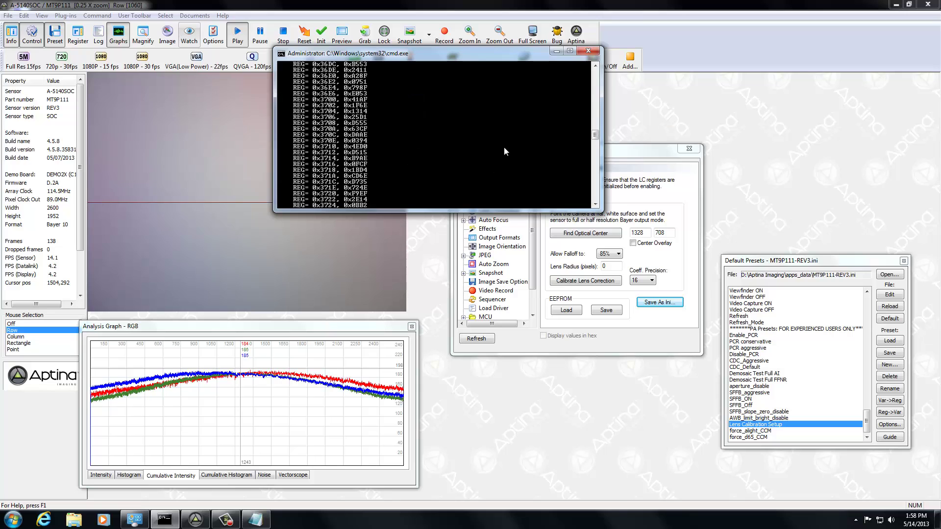
{"action": "left_click_drag", "start_coordinate": [593, 125], "coordinate": [595, 105]}
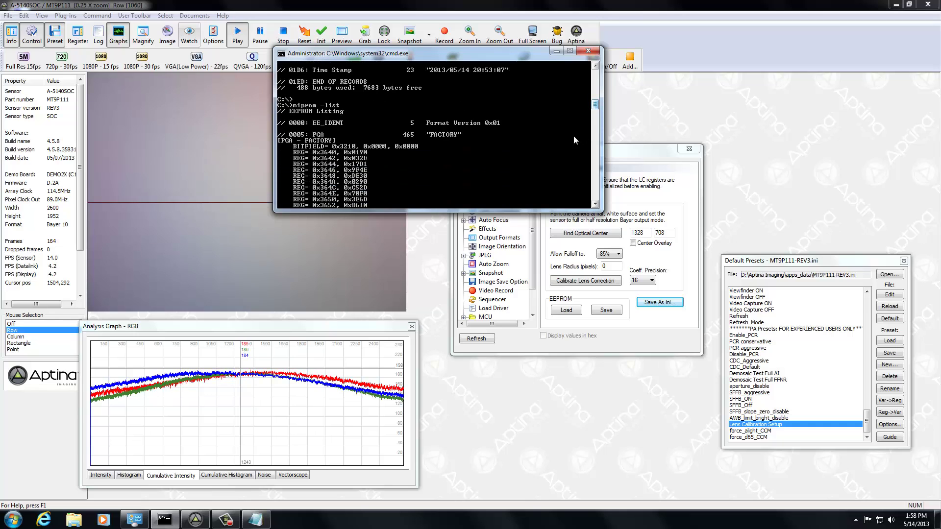
{"action": "left_click", "coordinate": [648, 114]}
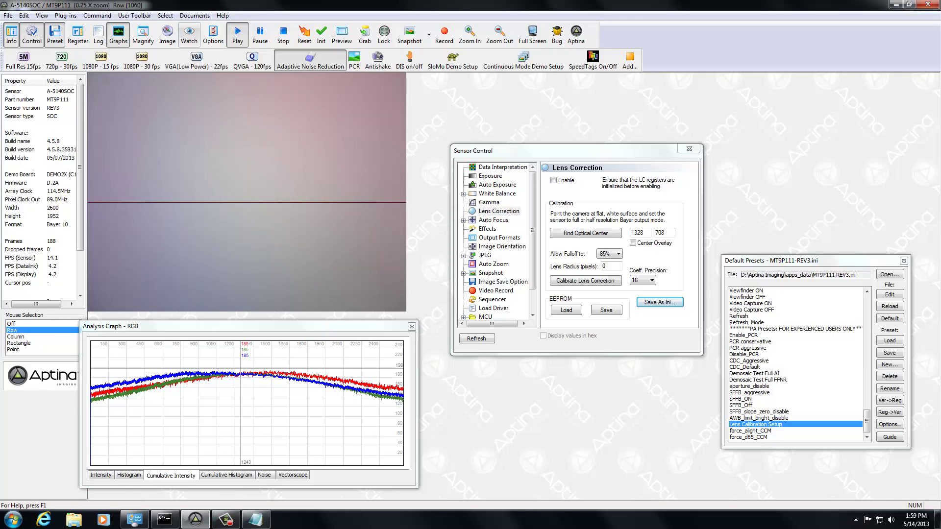
Minimize DevWare, close the old Notepad, and review the MT9P111_REV3 register file in Notepad
{"action": "left_click", "coordinate": [896, 4]}
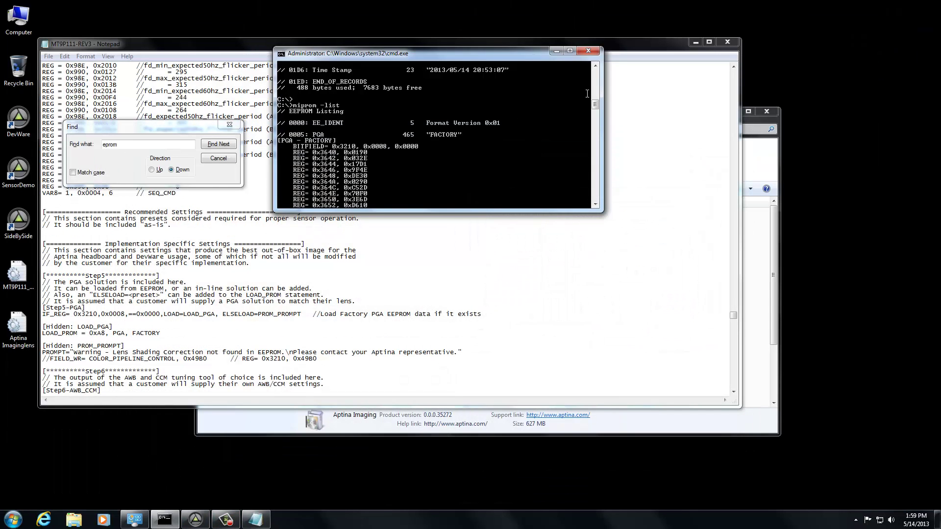
{"action": "left_click", "coordinate": [727, 43]}
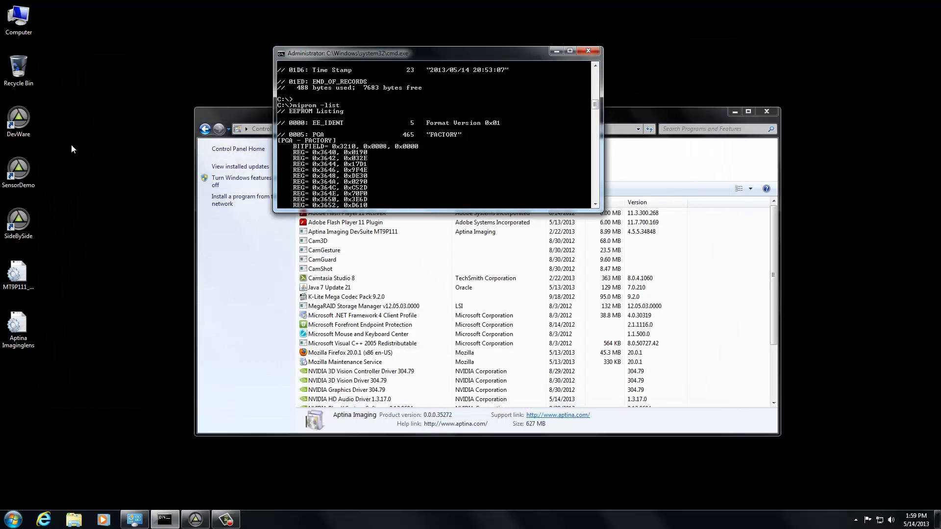
{"action": "double_click", "coordinate": [18, 274]}
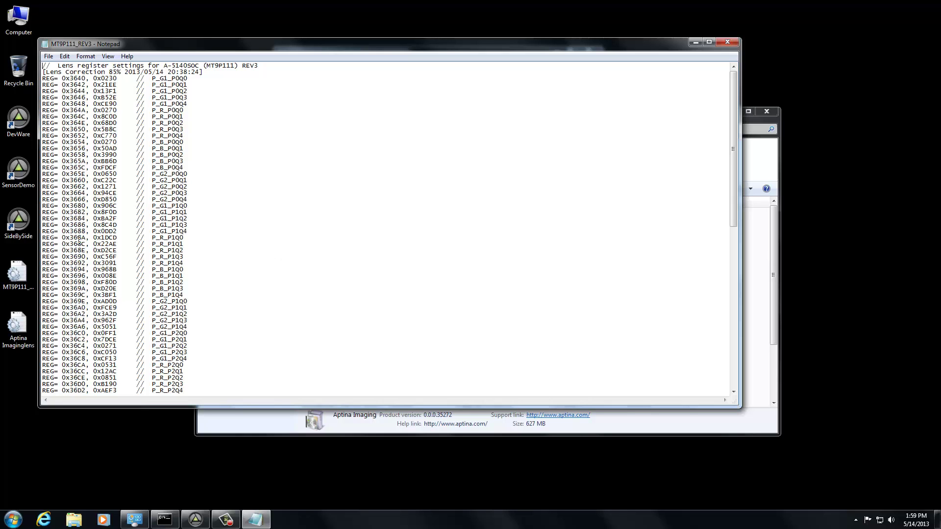
{"action": "scroll", "coordinate": [81, 238], "scroll_direction": "down", "scroll_amount": 18}
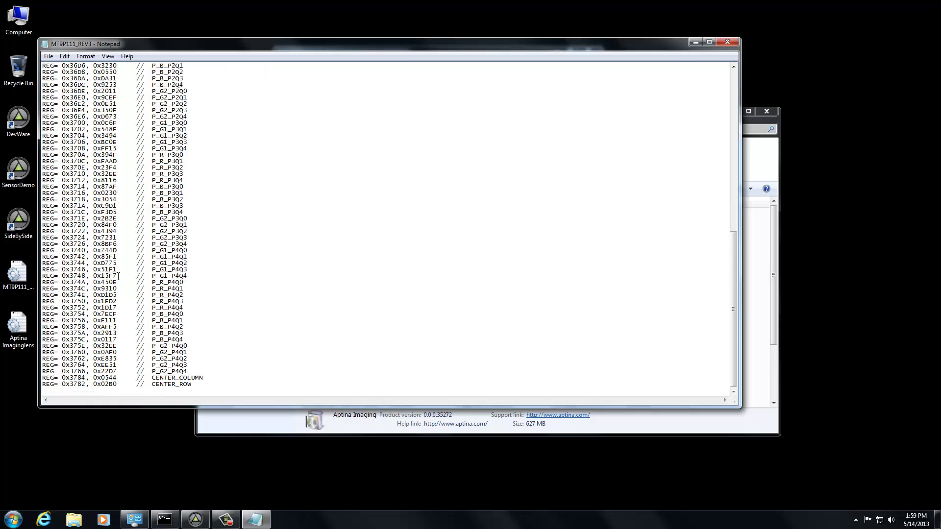
{"action": "scroll", "coordinate": [279, 335], "scroll_direction": "up", "scroll_amount": 16}
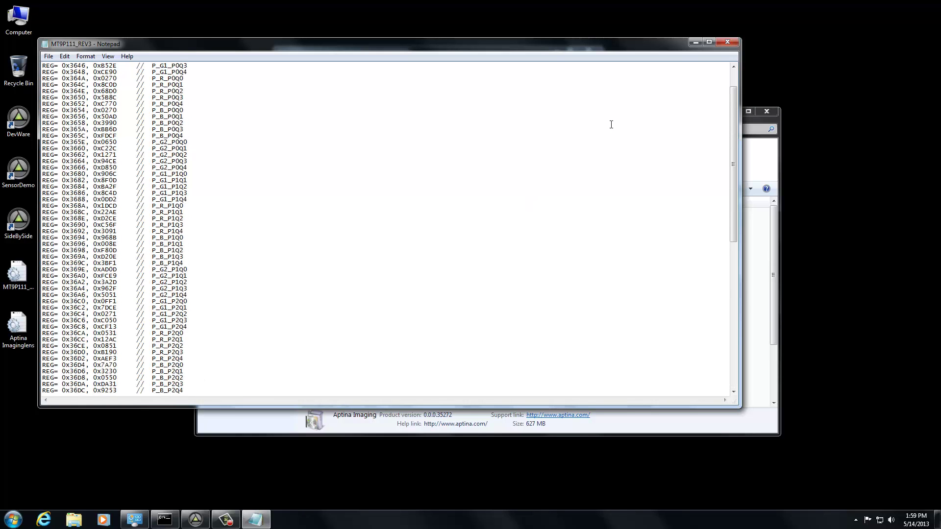
{"action": "left_click", "coordinate": [727, 42]}
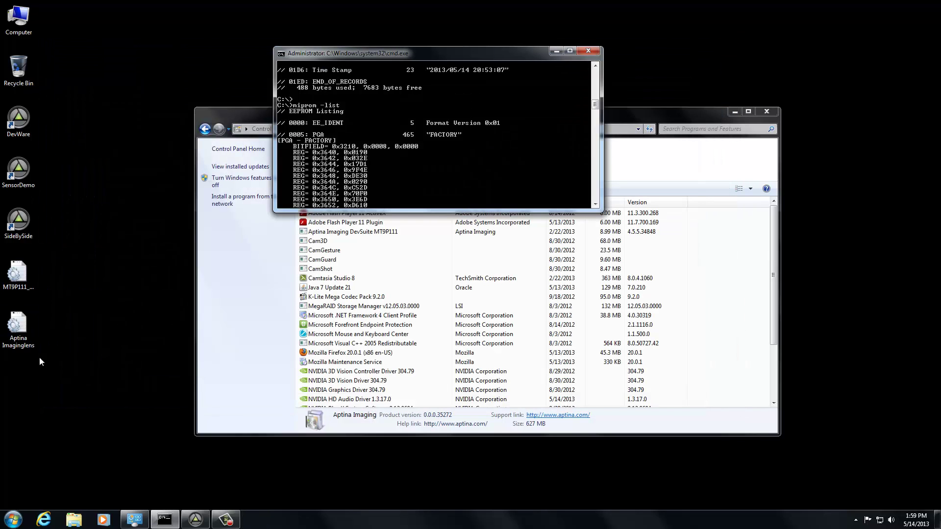
Review the saved Aptina Imaginglens lens-correction file in Notepad, close it, and return to DevWare
{"action": "double_click", "coordinate": [25, 325]}
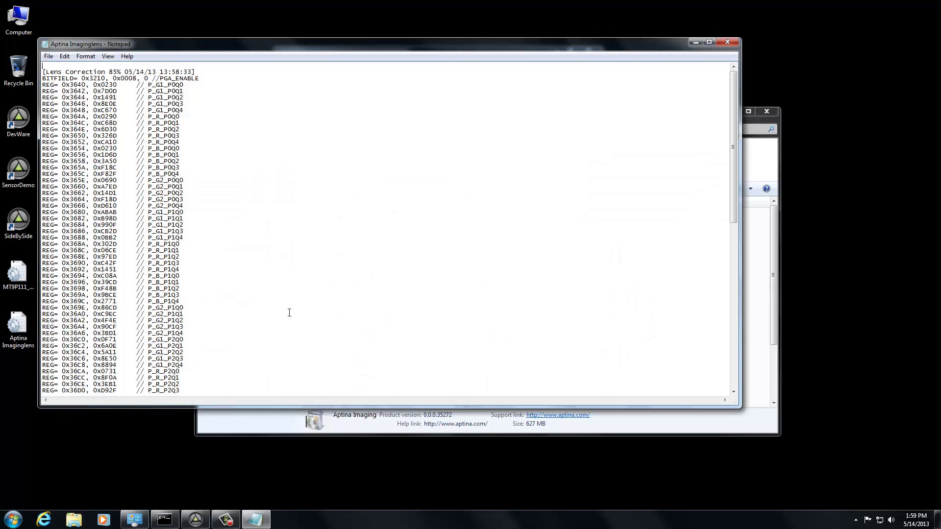
{"action": "scroll", "coordinate": [288, 309], "scroll_direction": "down", "scroll_amount": 19}
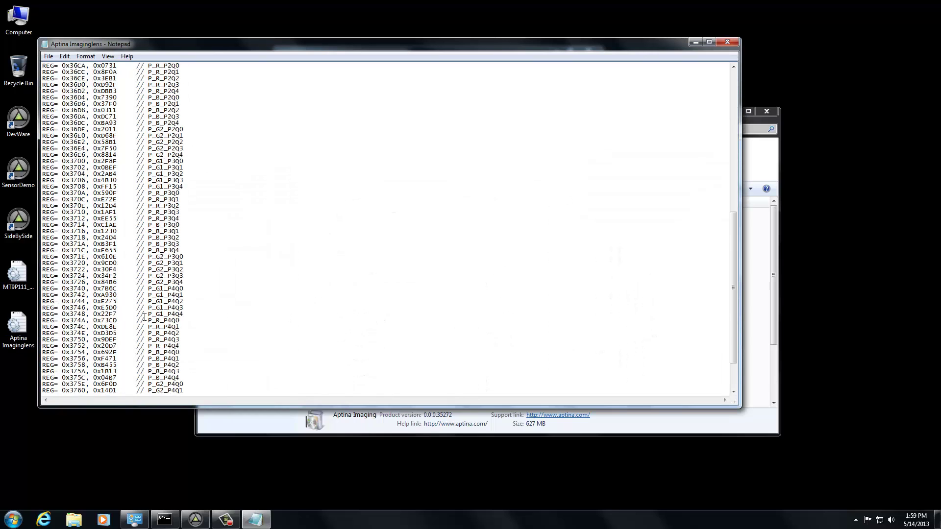
{"action": "scroll", "coordinate": [163, 365], "scroll_direction": "up", "scroll_amount": 19}
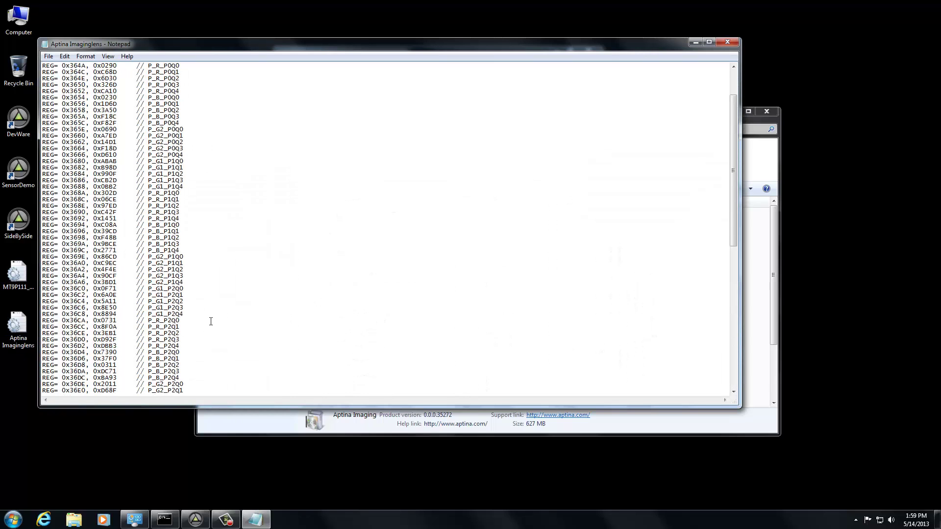
{"action": "left_click", "coordinate": [728, 41]}
{"action": "left_click", "coordinate": [195, 519]}
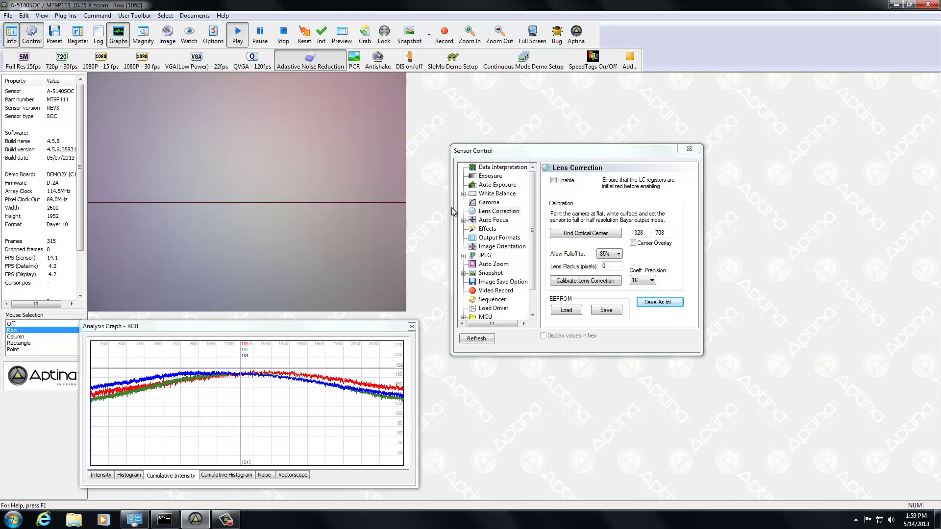
Load the Lens Correction 85% preset from Aptina Imaginglens.ini via File > Load Presets
{"action": "left_click", "coordinate": [8, 16]}
{"action": "mouse_move", "coordinate": [24, 16]}
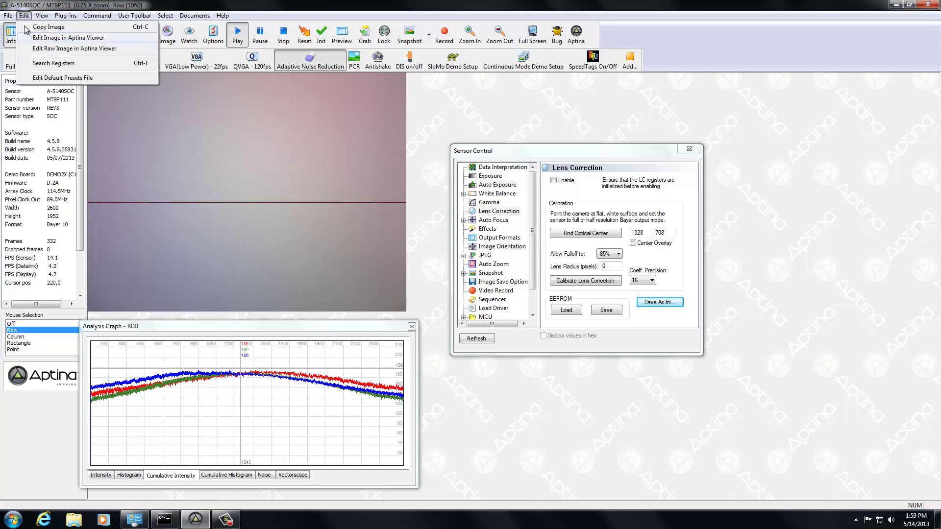
{"action": "left_click", "coordinate": [19, 59]}
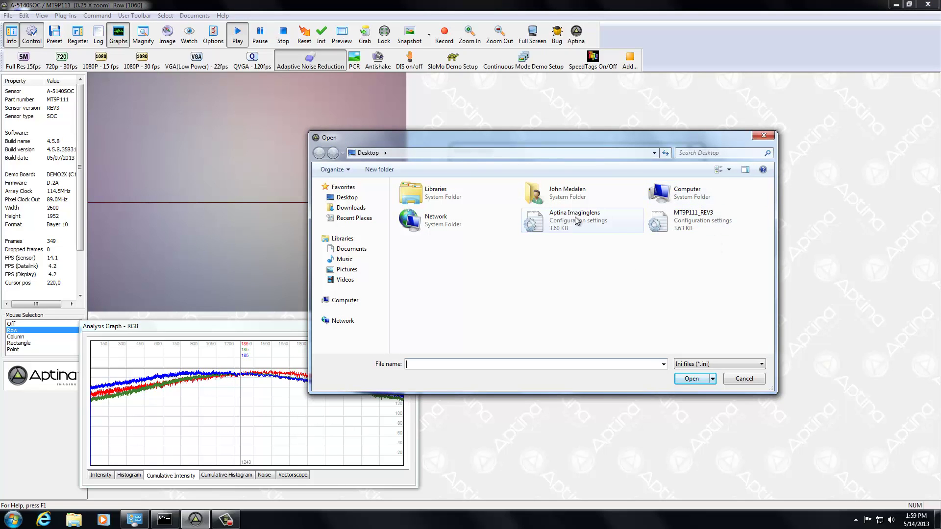
{"action": "double_click", "coordinate": [576, 219]}
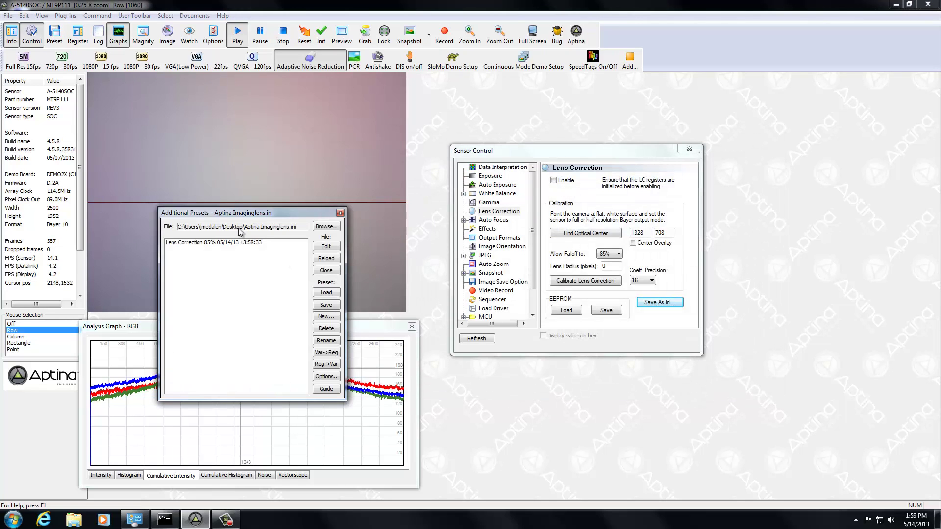
{"action": "left_click", "coordinate": [240, 244]}
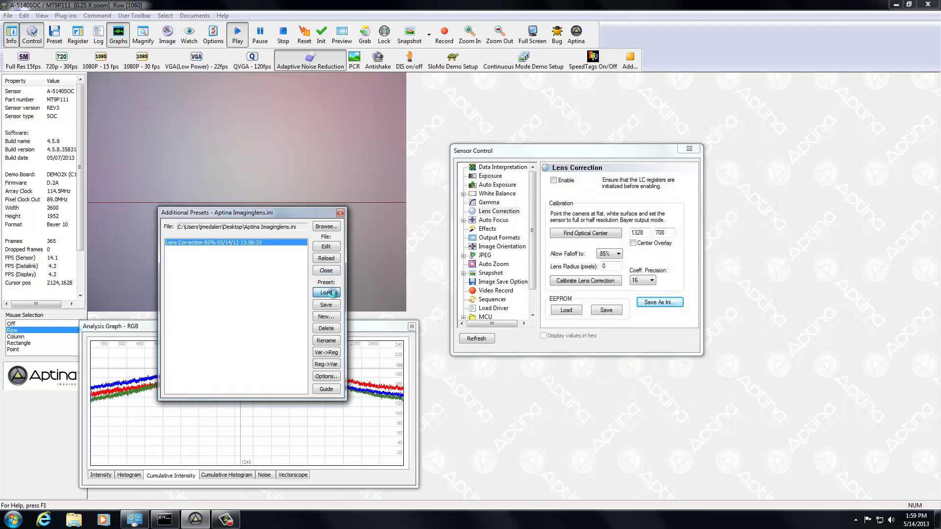
{"action": "left_click", "coordinate": [330, 292]}
{"action": "left_click_drag", "start_coordinate": [220, 212], "coordinate": [706, 277]}
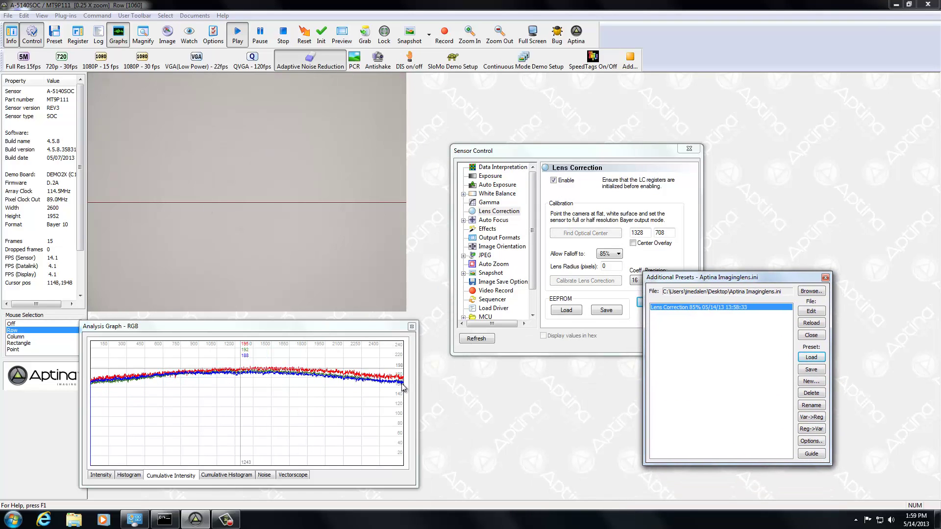